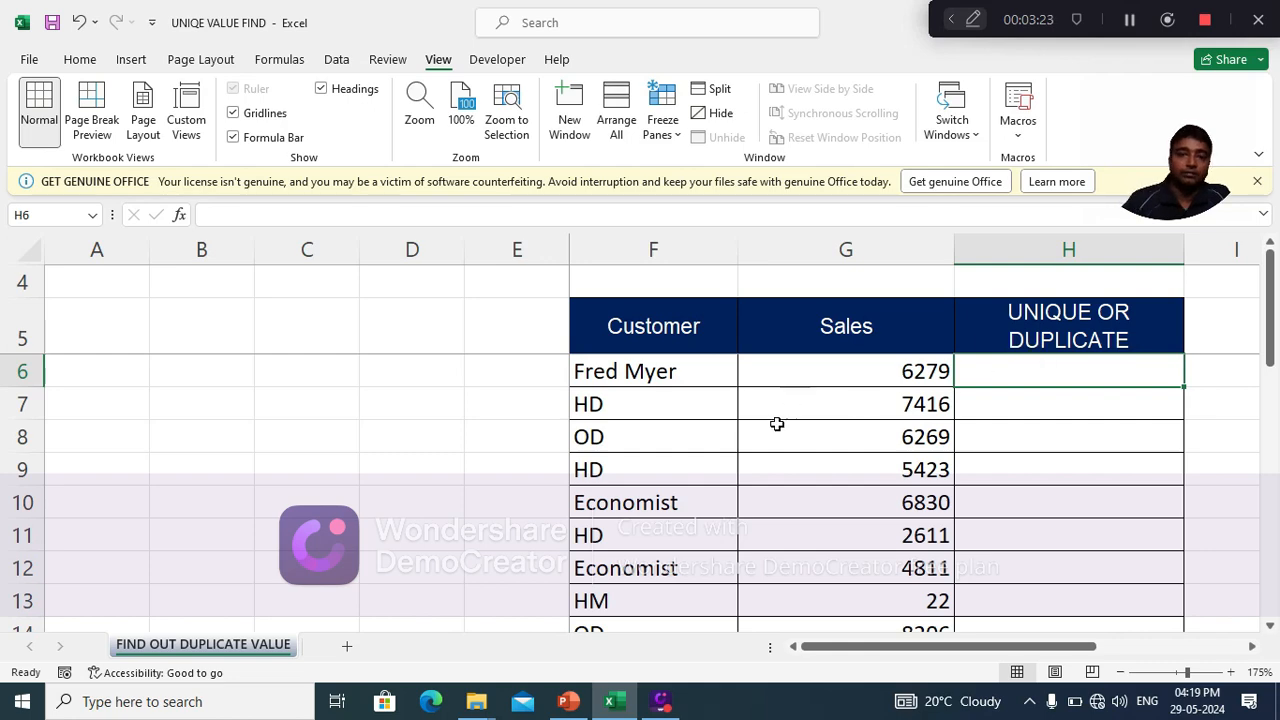
Examine the Customer column from the first to the last row for names that occur more than once.
{"action": "scroll", "coordinate": [670, 460], "scroll_direction": "down", "scroll_amount": 7}
{"action": "scroll", "coordinate": [669, 464], "scroll_direction": "up", "scroll_amount": 7}
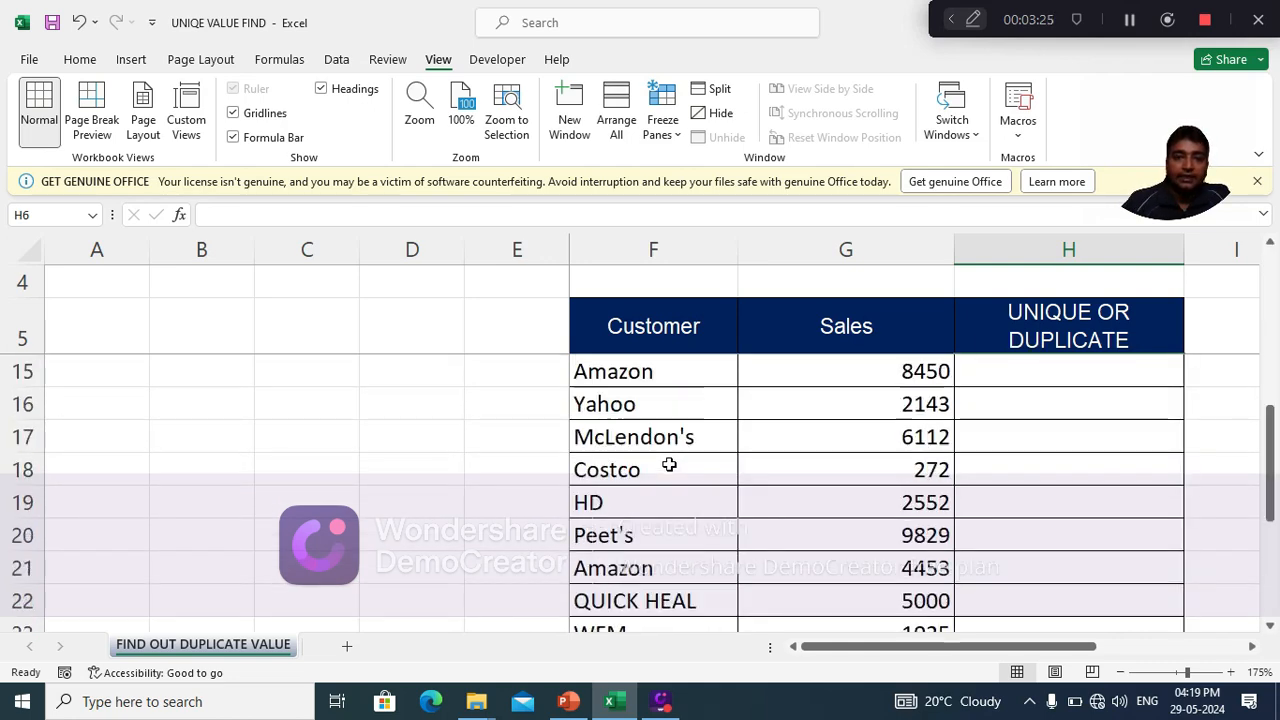
{"action": "left_click", "coordinate": [660, 371]}
{"action": "left_click", "coordinate": [666, 408]}
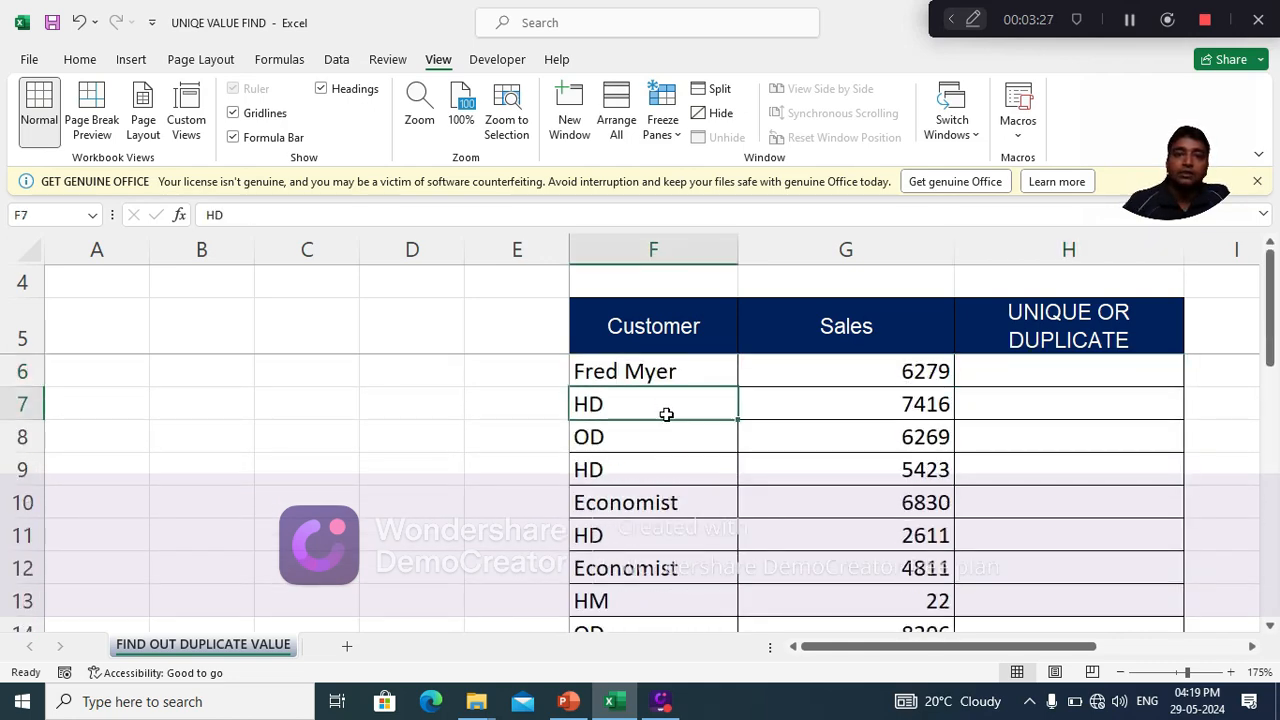
{"action": "left_click", "coordinate": [666, 462]}
{"action": "scroll", "coordinate": [660, 420], "scroll_direction": "down", "scroll_amount": 3}
{"action": "scroll", "coordinate": [663, 440], "scroll_direction": "down", "scroll_amount": 4}
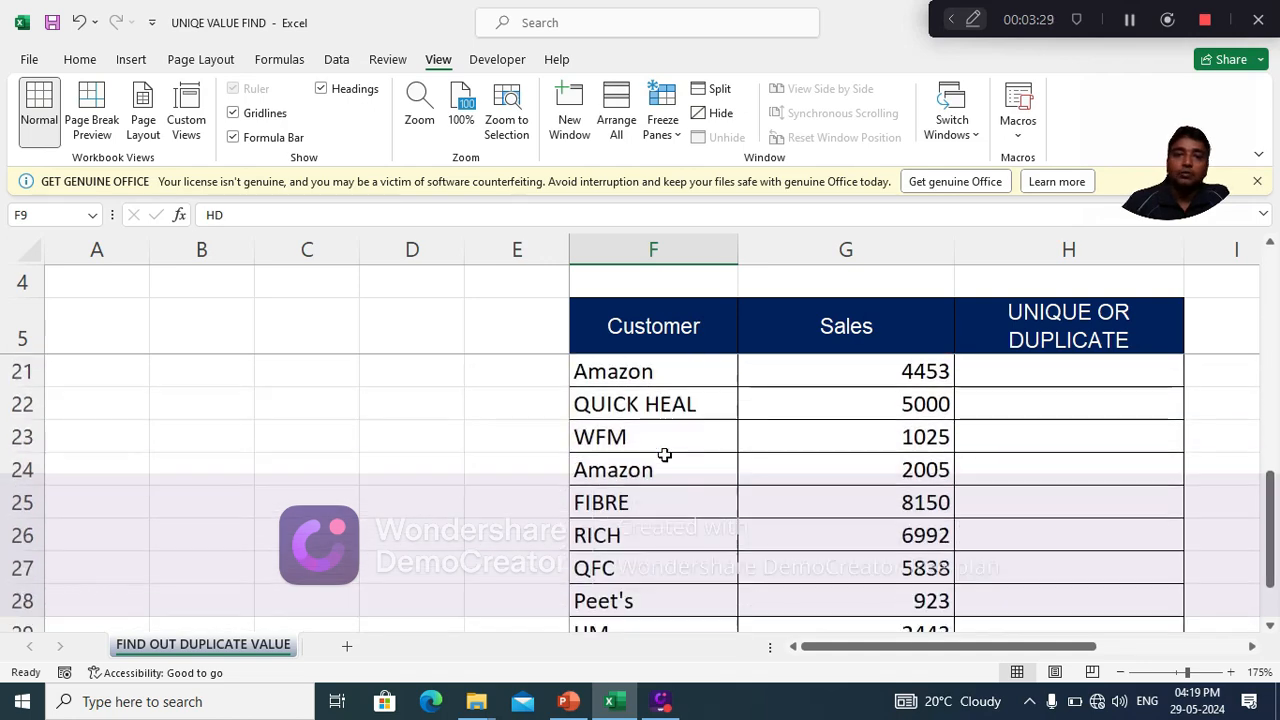
{"action": "left_click", "coordinate": [662, 467]}
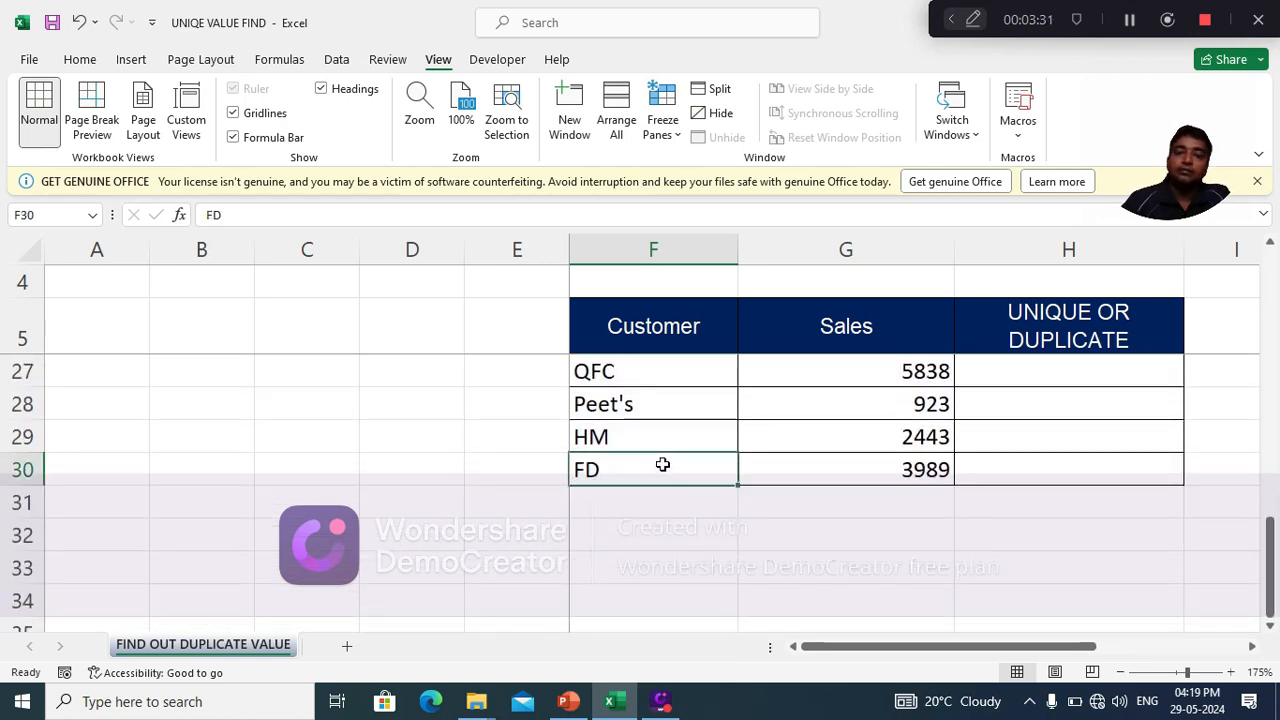
{"action": "scroll", "coordinate": [661, 462], "scroll_direction": "up", "scroll_amount": 7}
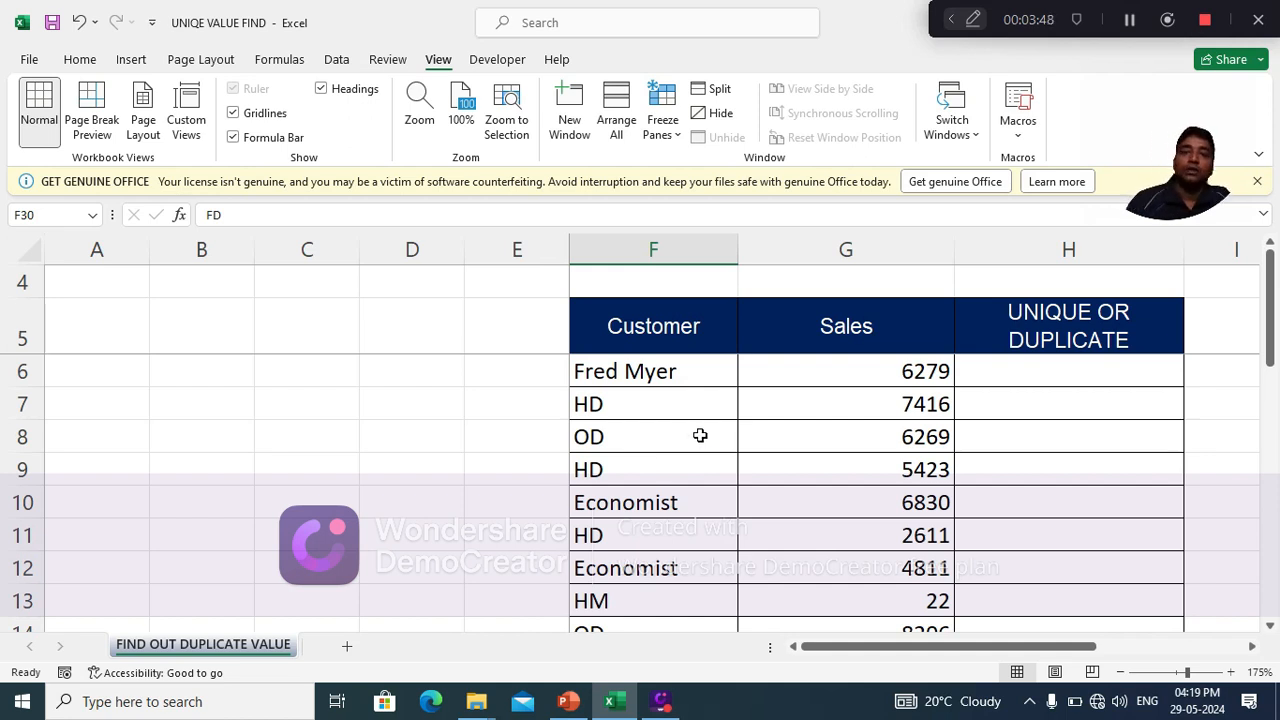
Begin a formula in H6 with IF and a nested COUNTIF function as its logical test.
{"action": "left_click", "coordinate": [1077, 371]}
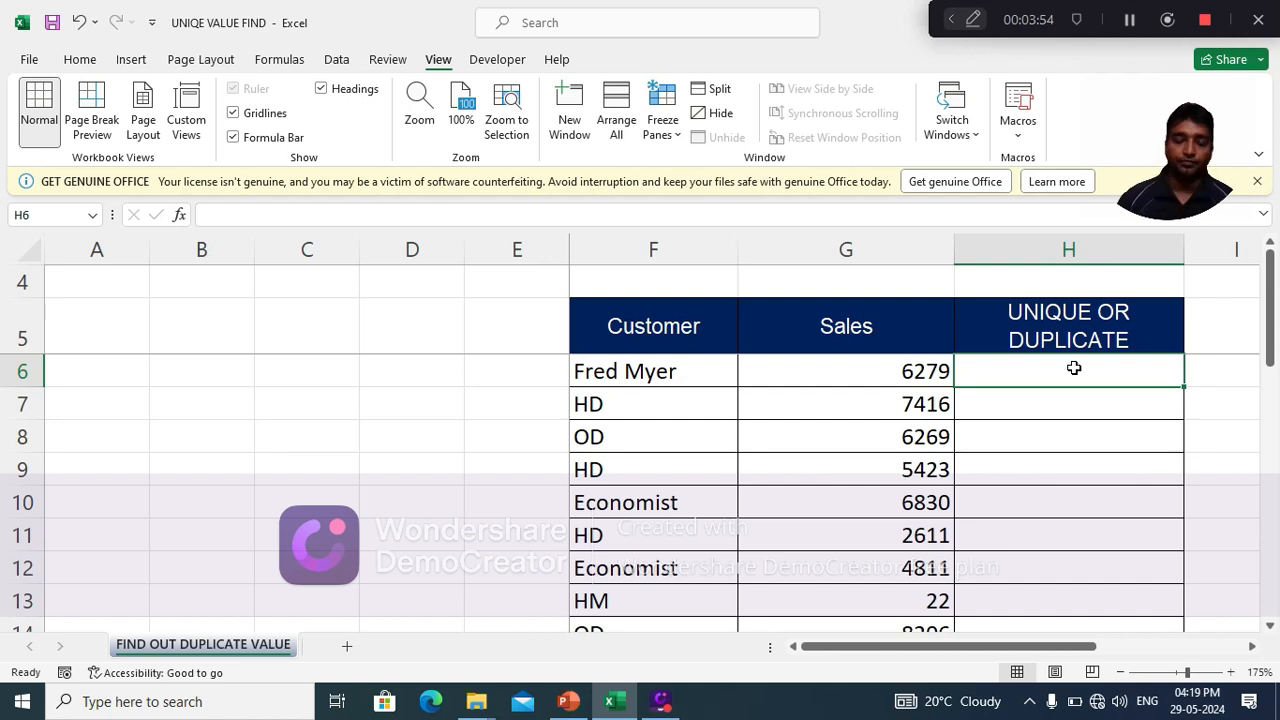
{"action": "type", "text": "=I"}
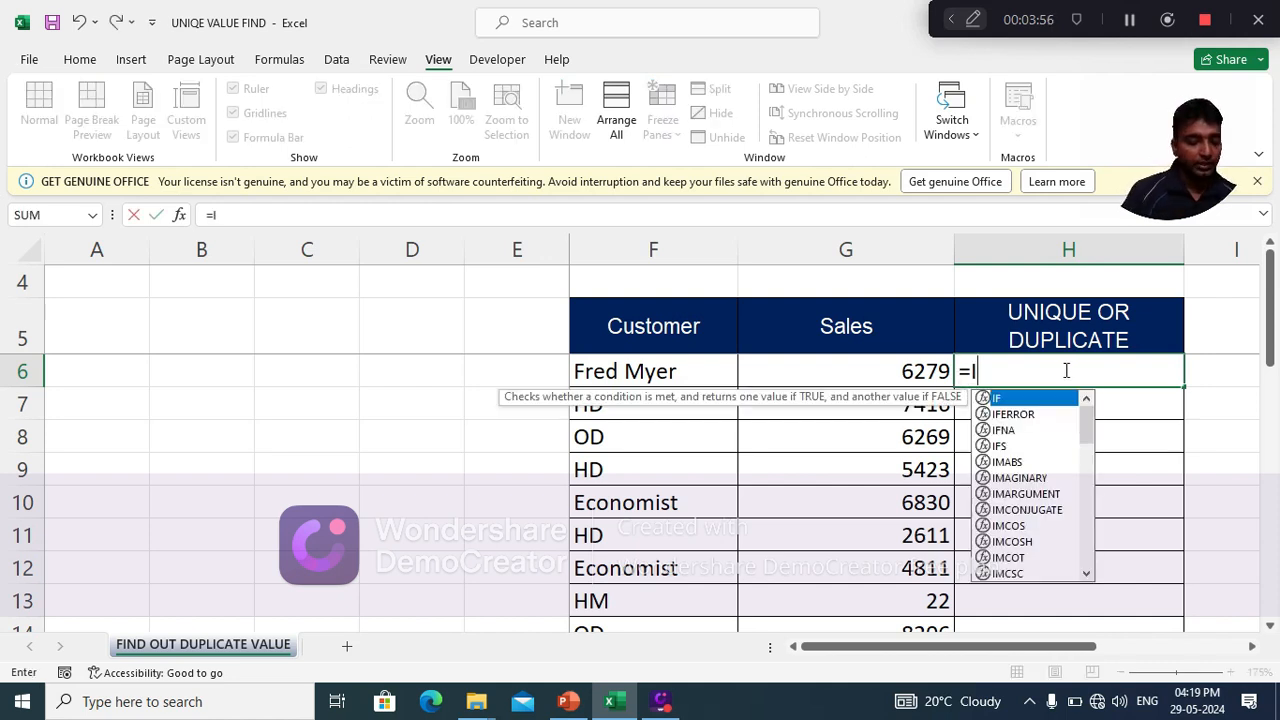
{"action": "type", "text": "F("}
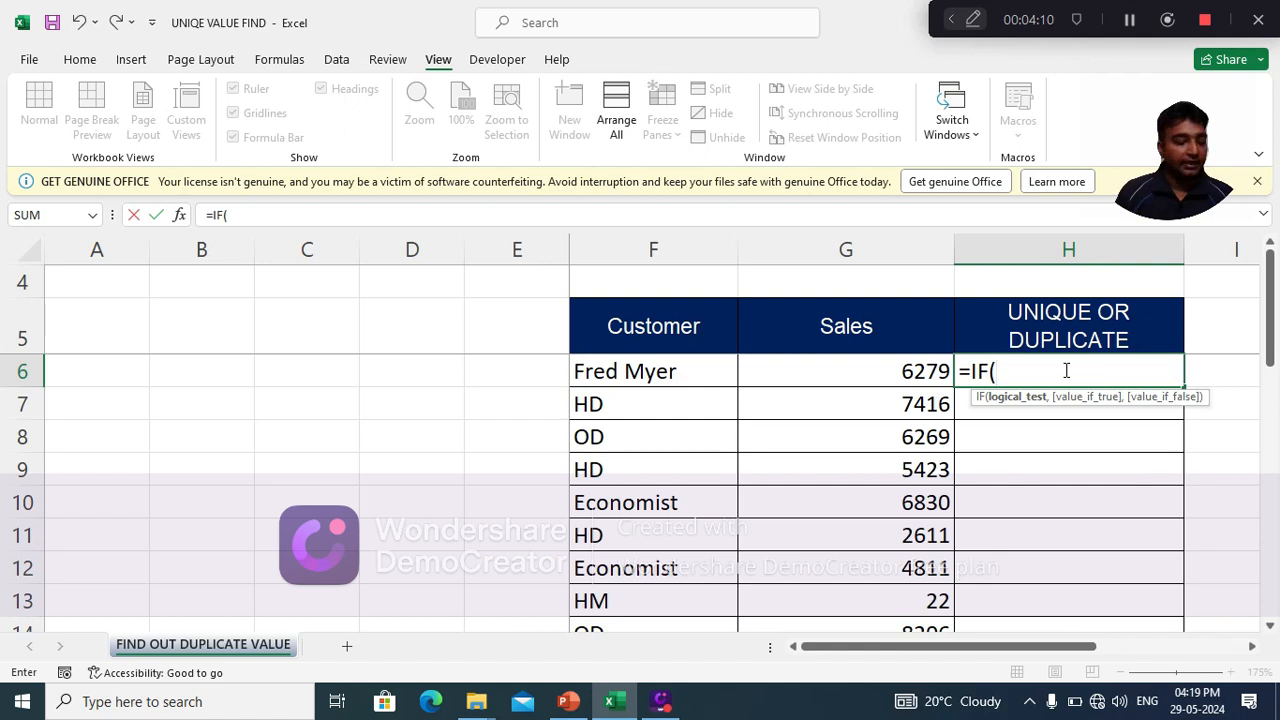
{"action": "type", "text": "COUNT"}
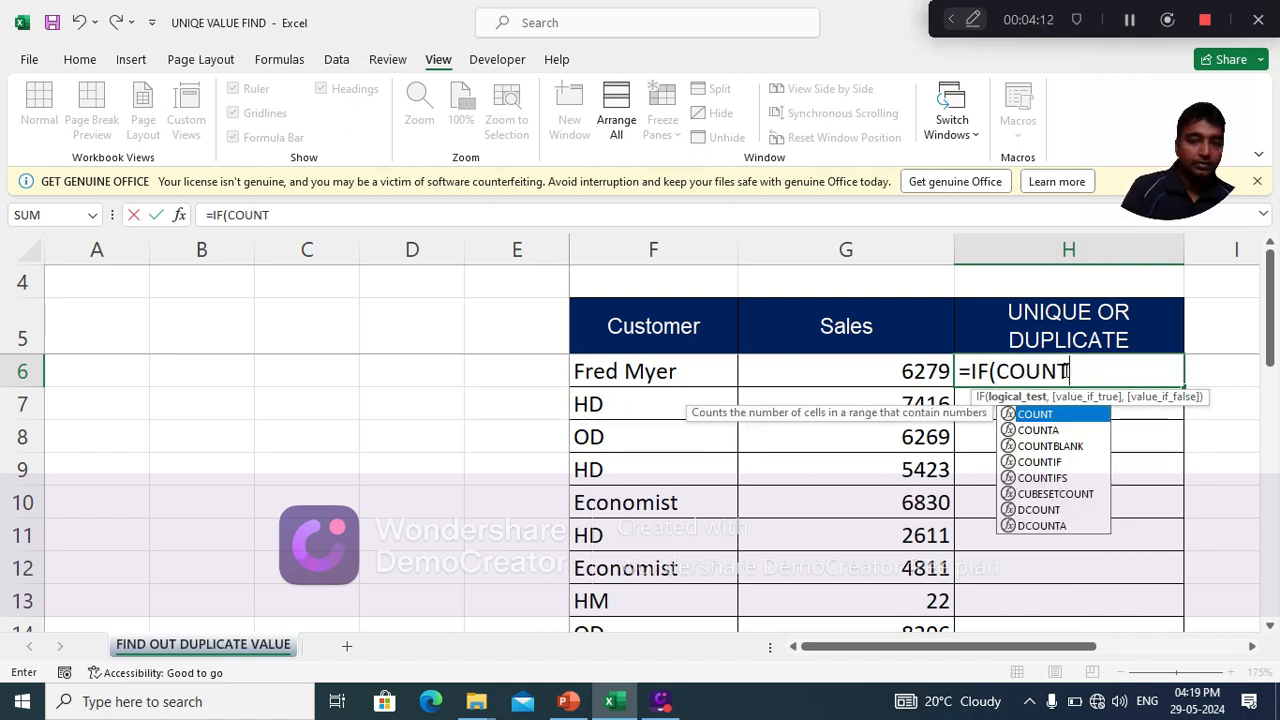
{"action": "key", "text": "Down"}
{"action": "key", "text": "Down"}
{"action": "key", "text": "Down"}
{"action": "key", "text": "Down"}
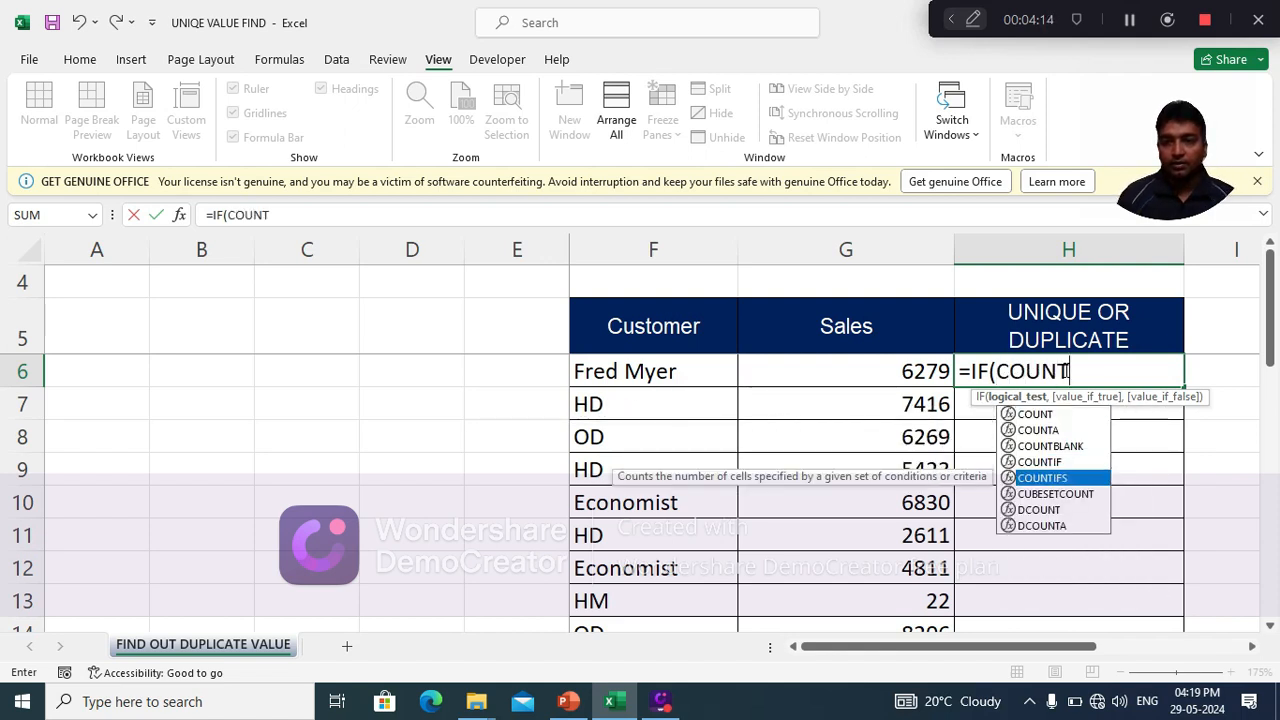
{"action": "key", "text": "Up"}
{"action": "key", "text": "Tab"}
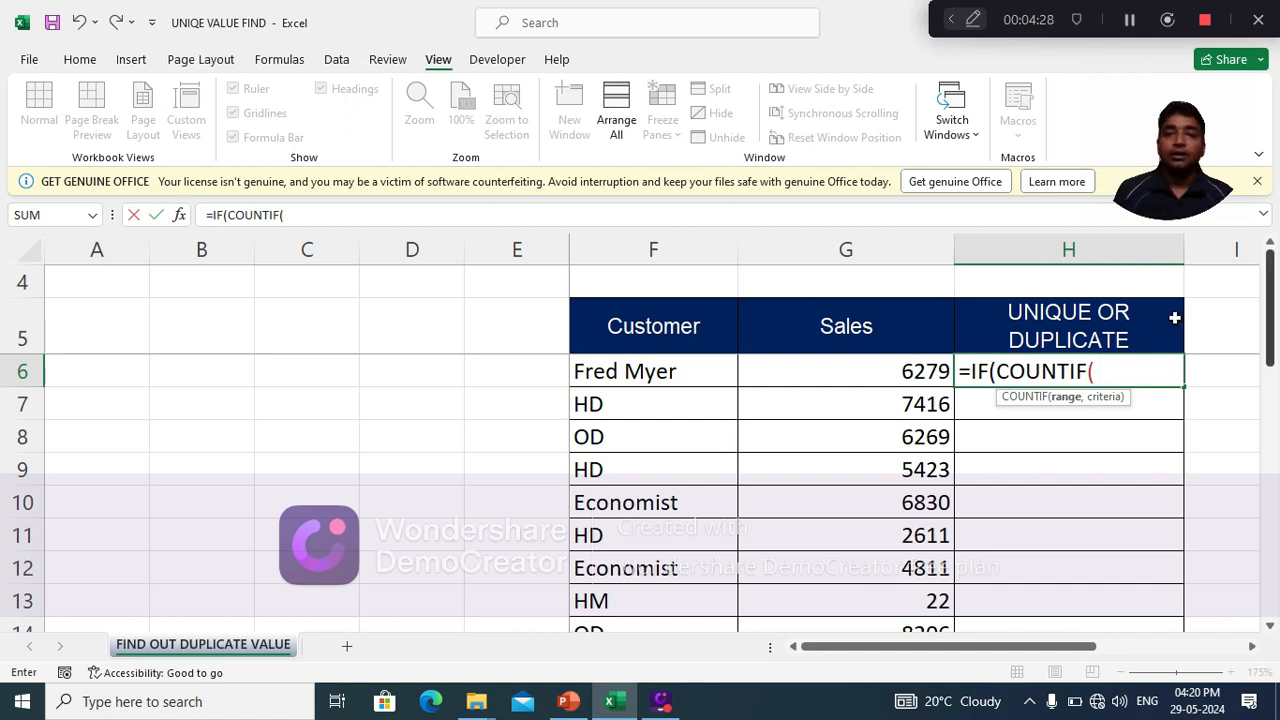
Complete the COUNTIF with the expanding range $F$6:F6 and F6 as the criteria.
{"action": "left_click", "coordinate": [675, 375]}
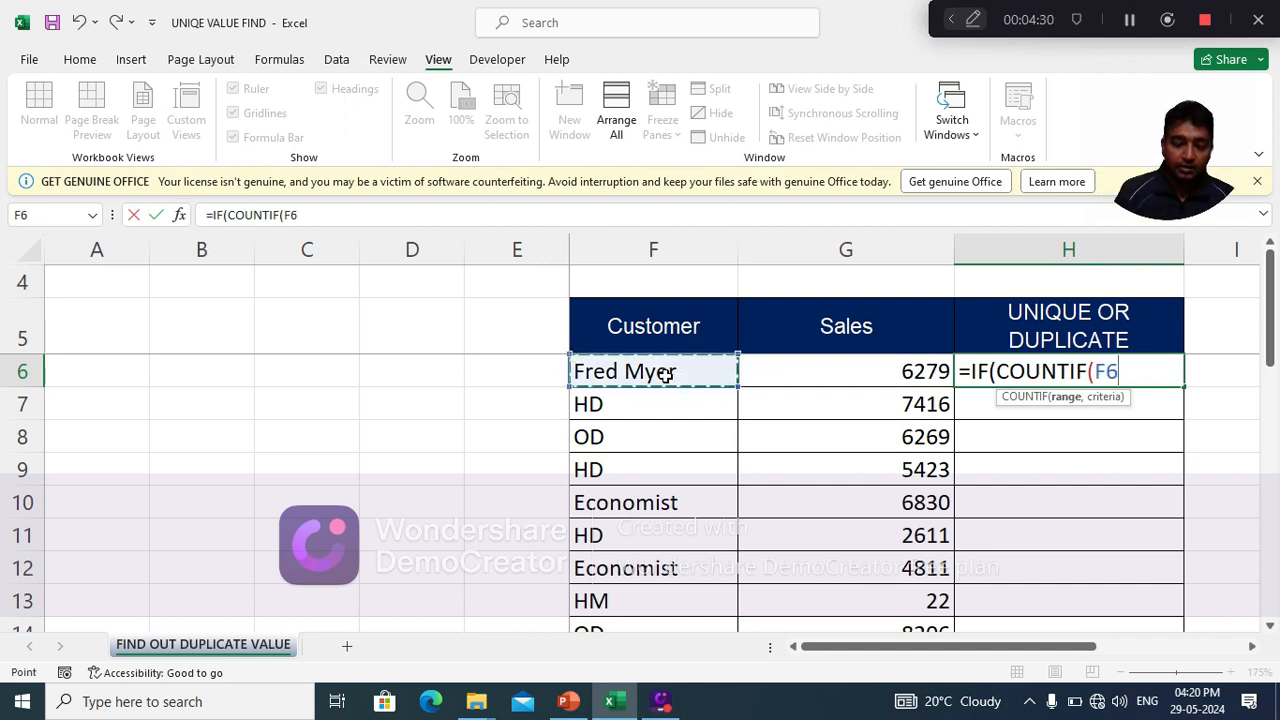
{"action": "key", "text": "F8"}
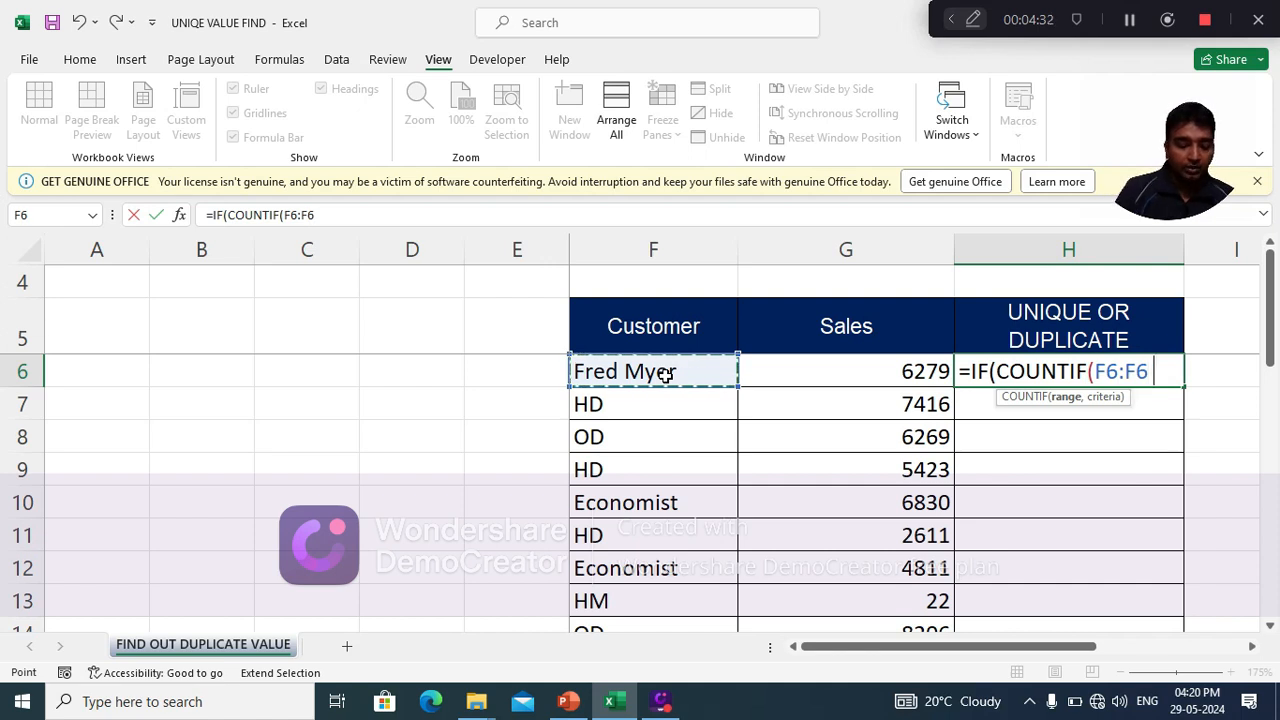
{"action": "type", "text": ","}
{"action": "left_click", "coordinate": [665, 375]}
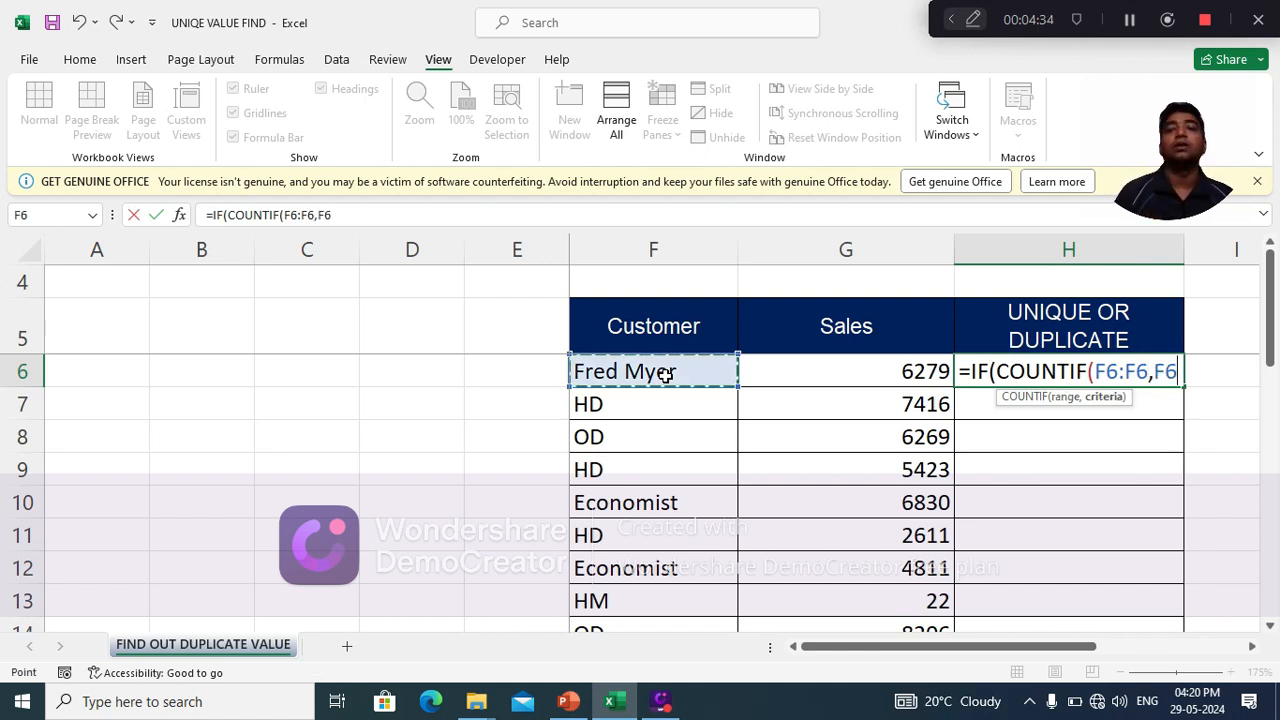
{"action": "left_click_drag", "start_coordinate": [1121, 371], "coordinate": [1097, 371]}
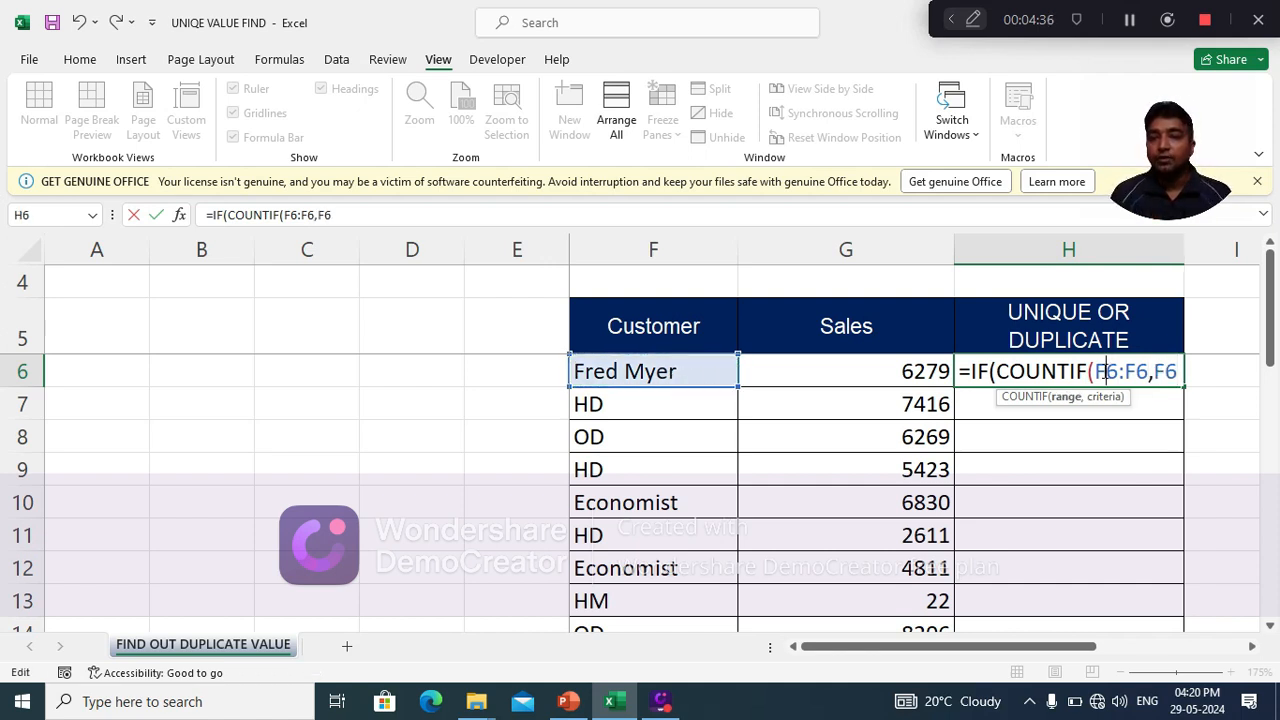
{"action": "key", "text": "F4"}
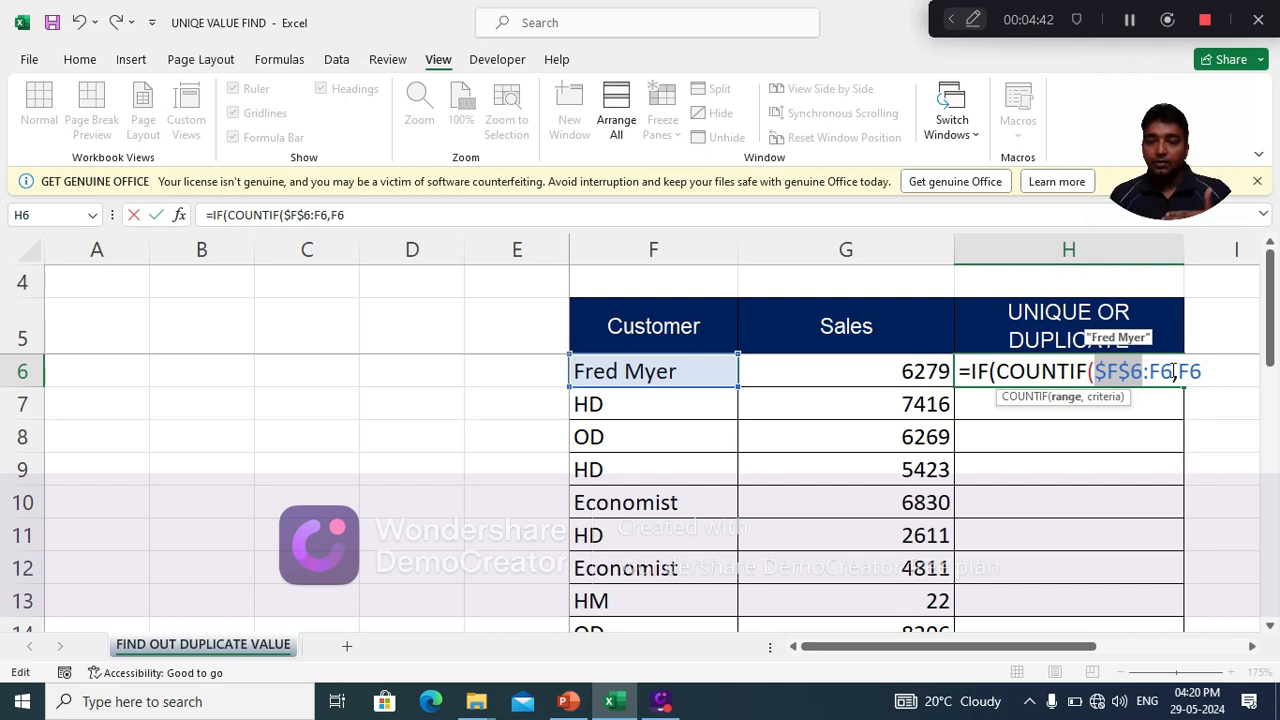
{"action": "left_click", "coordinate": [1206, 370]}
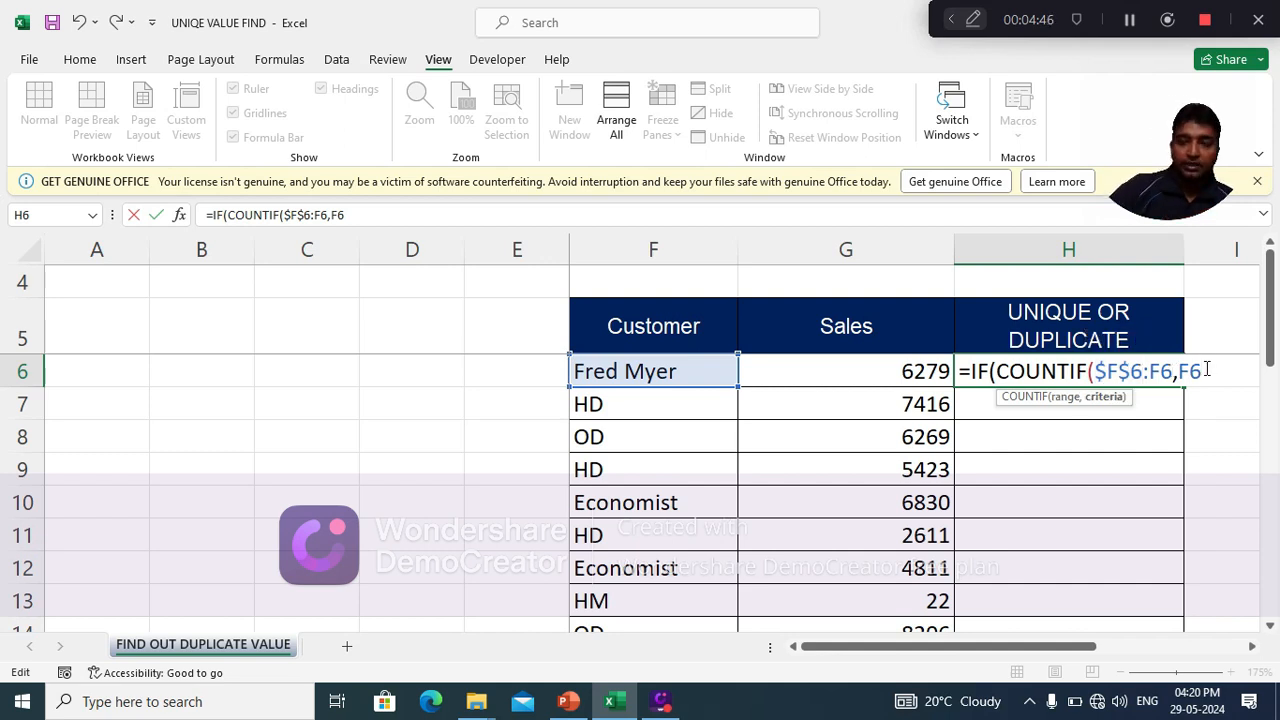
{"action": "type", "text": ")"}
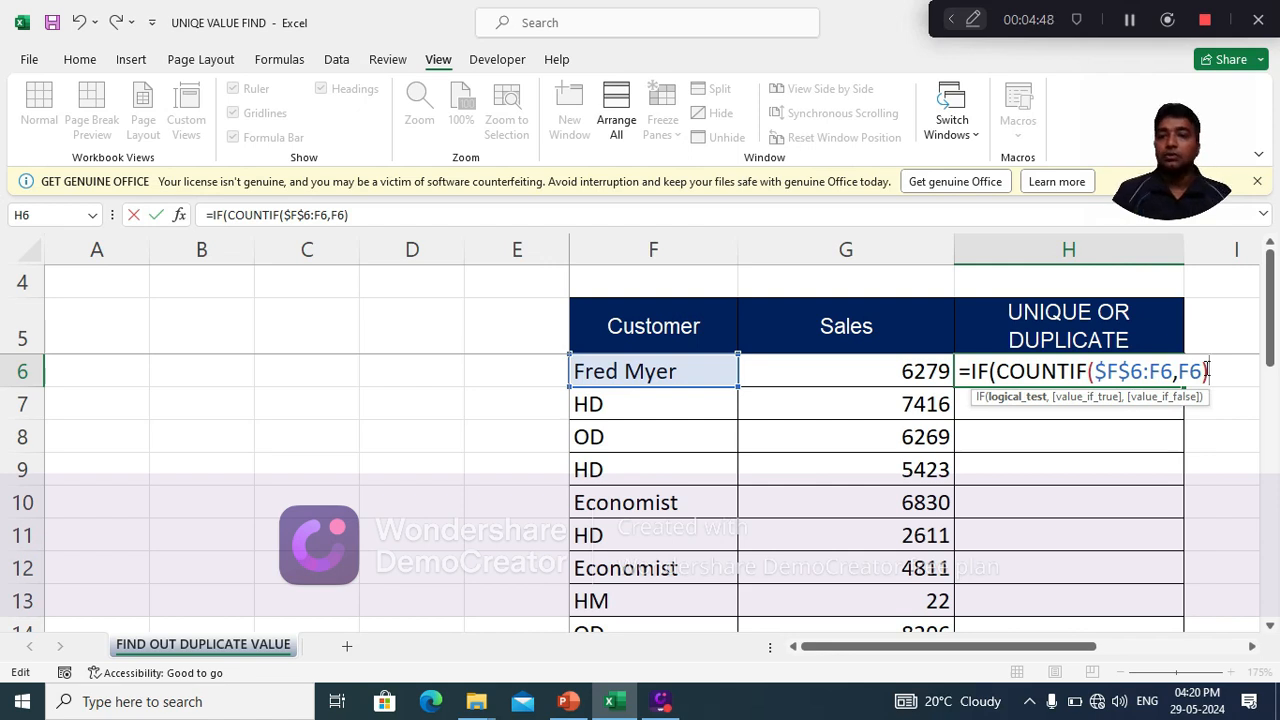
Make the IF test check that the count equals 1 and return "UNIQUE" when true.
{"action": "type", "text": ">"}
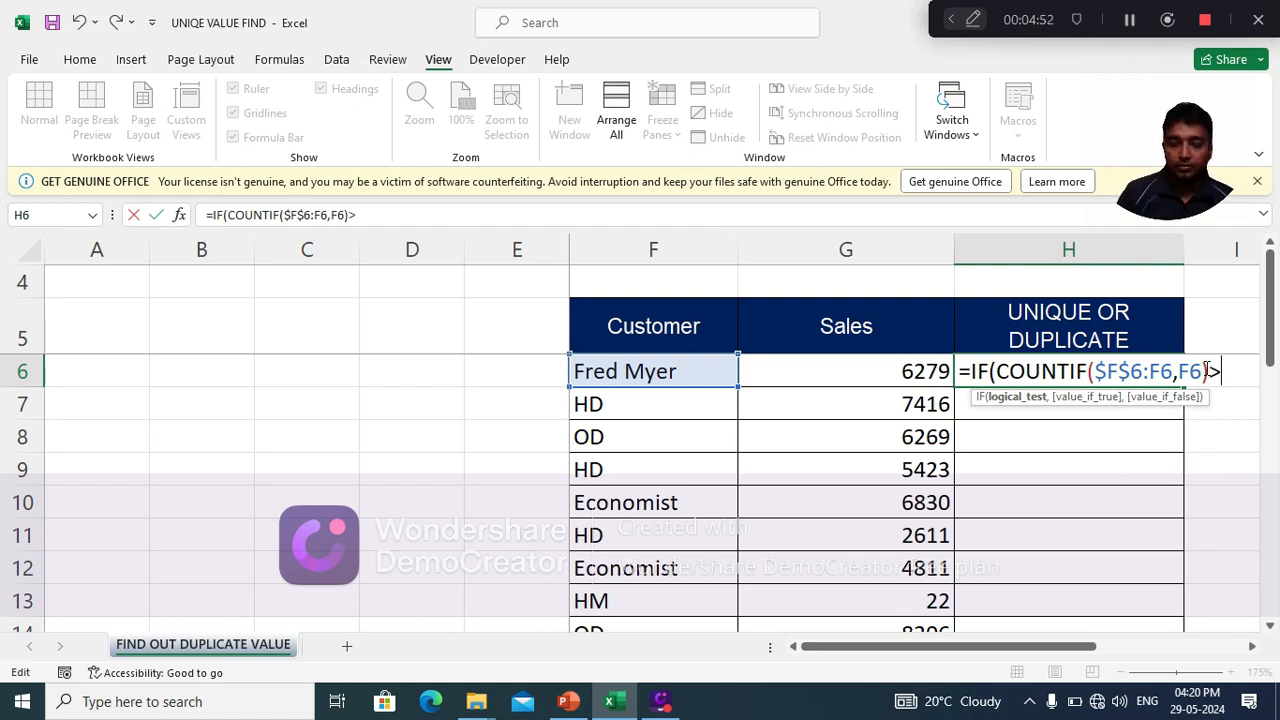
{"action": "key", "text": "BackSpace"}
{"action": "type", "text": "="}
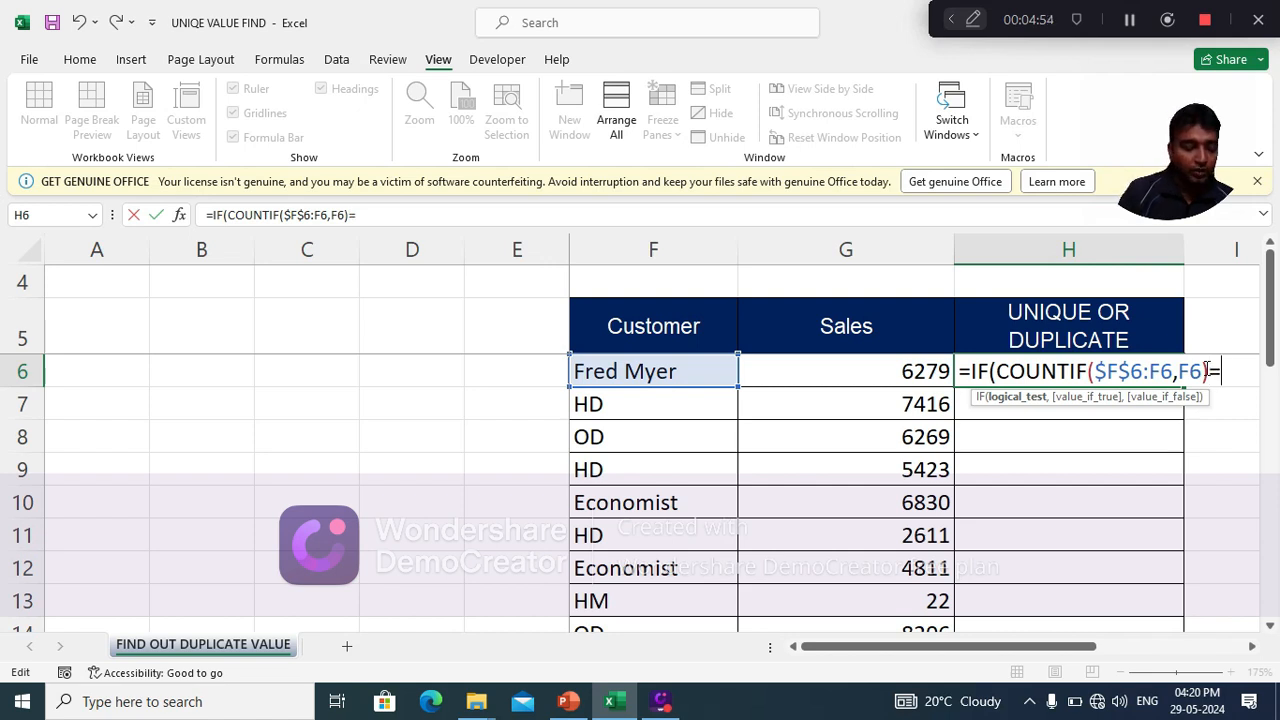
{"action": "type", "text": "1"}
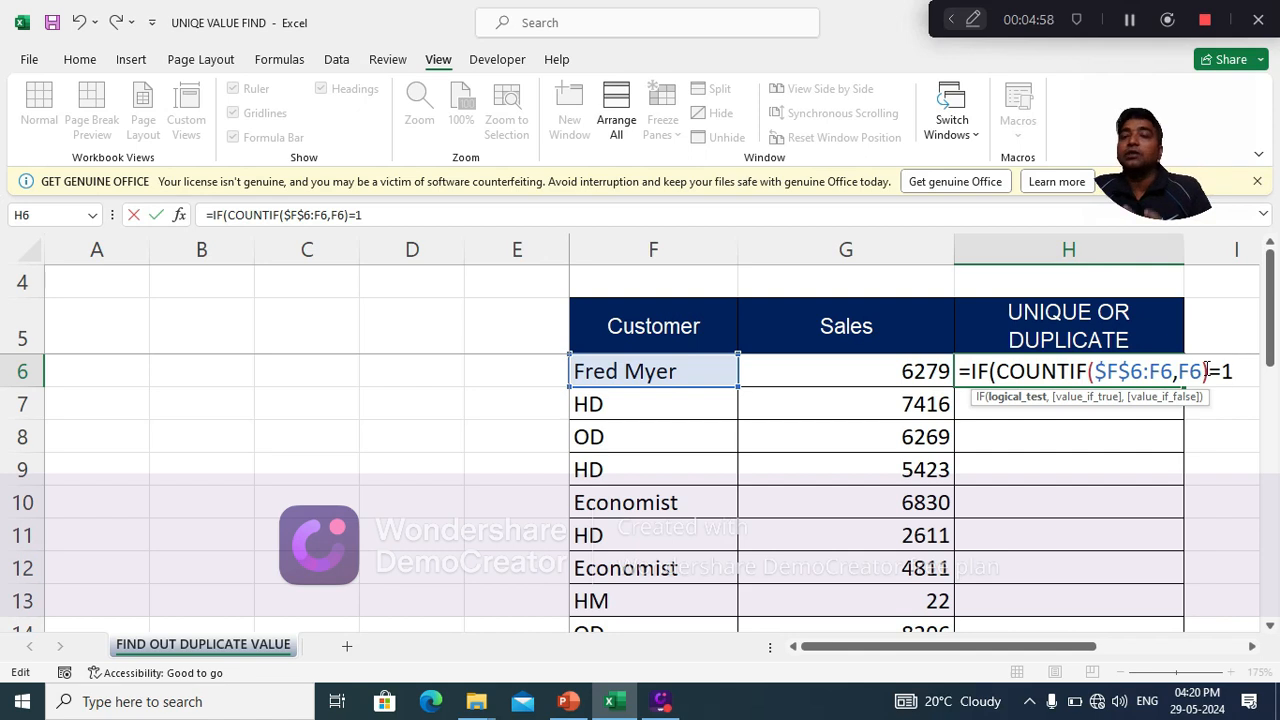
{"action": "type", "text": ","}
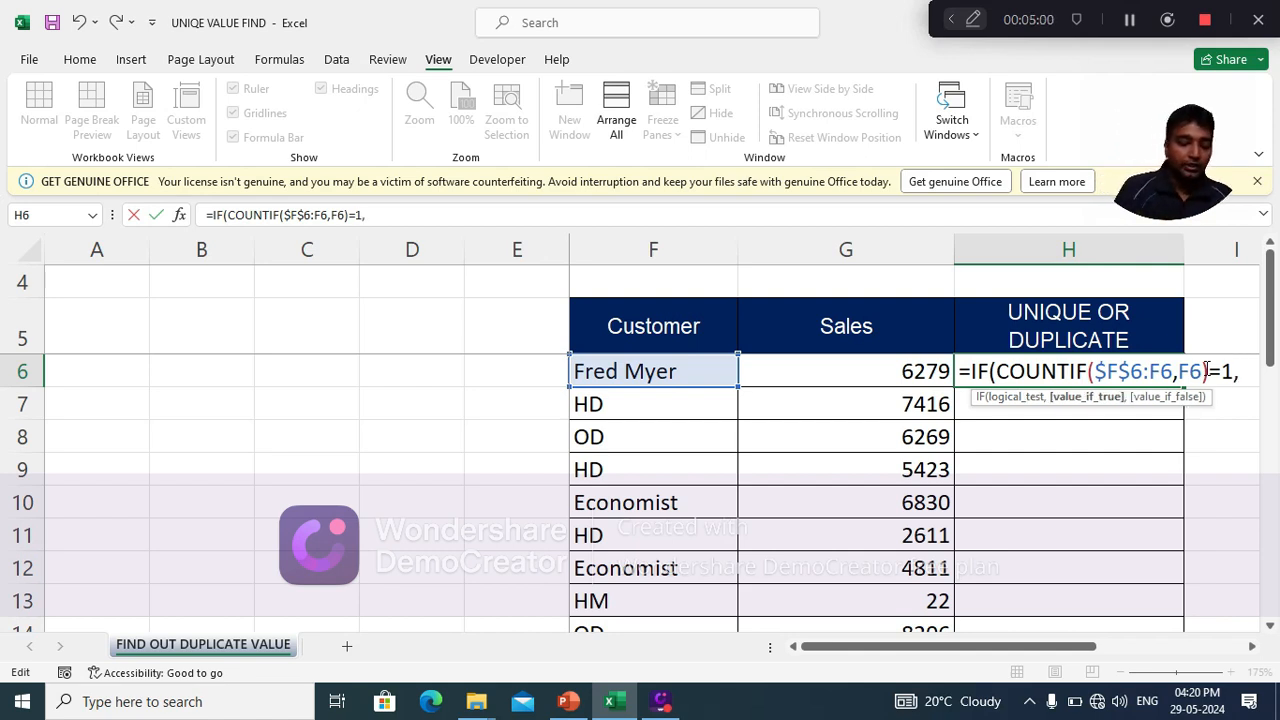
{"action": "type", "text": "\""}
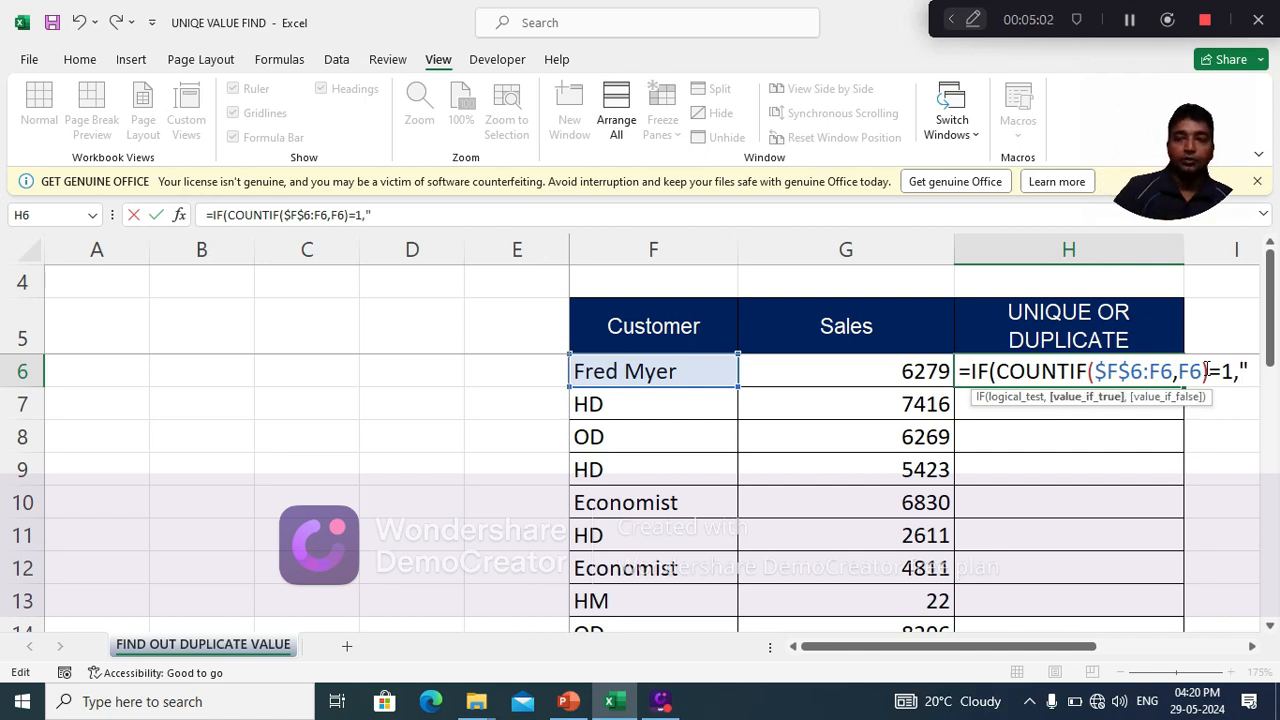
{"action": "type", "text": "u"}
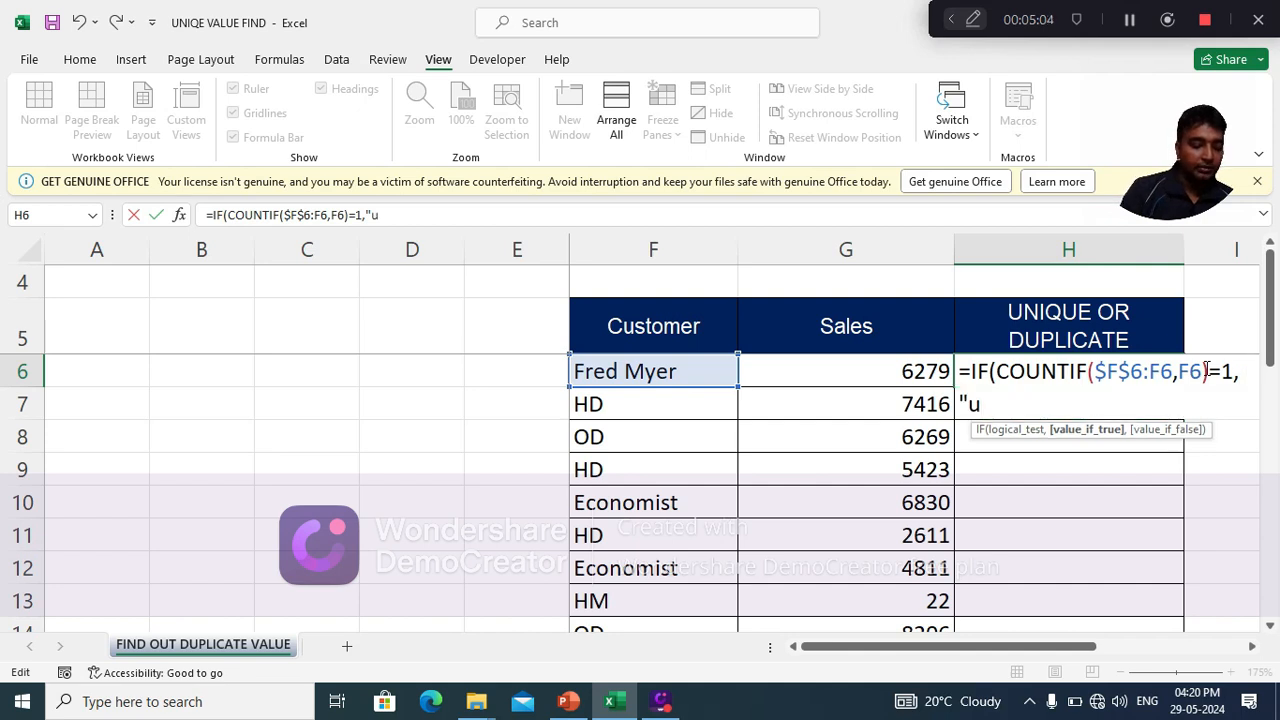
{"action": "key", "text": "BackSpace"}
{"action": "type", "text": "UNI"}
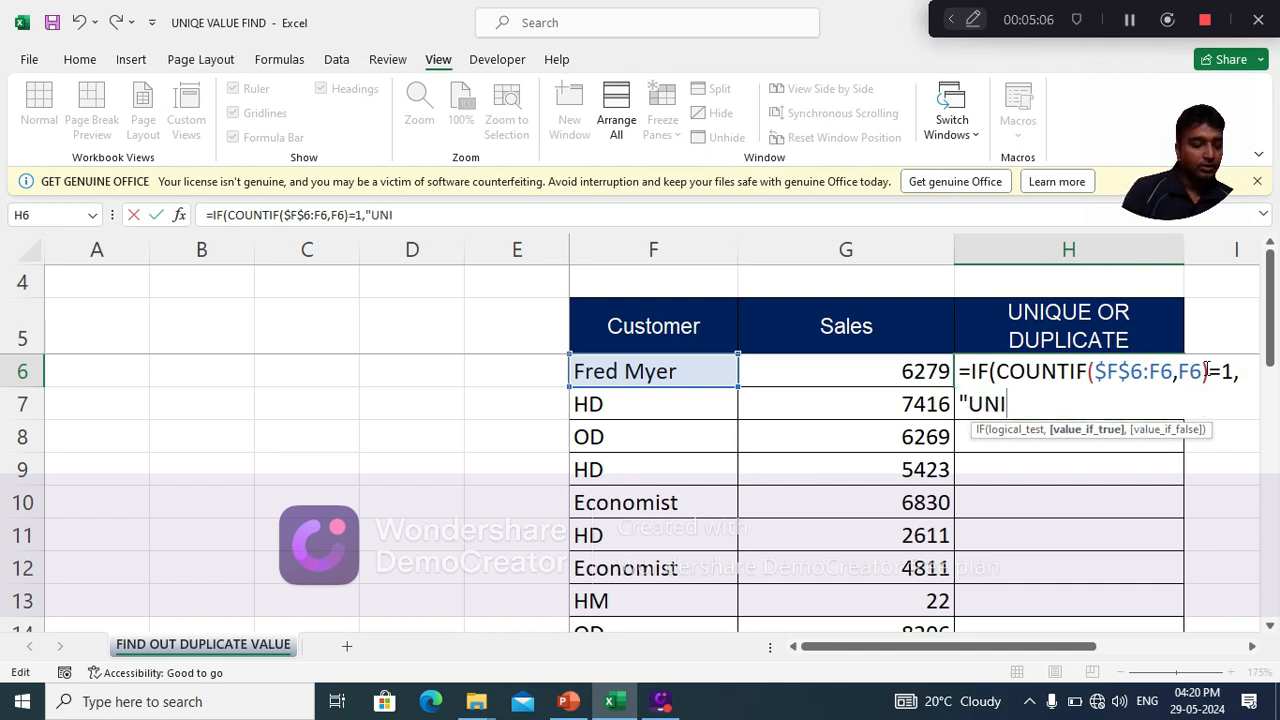
{"action": "type", "text": "QUE\""}
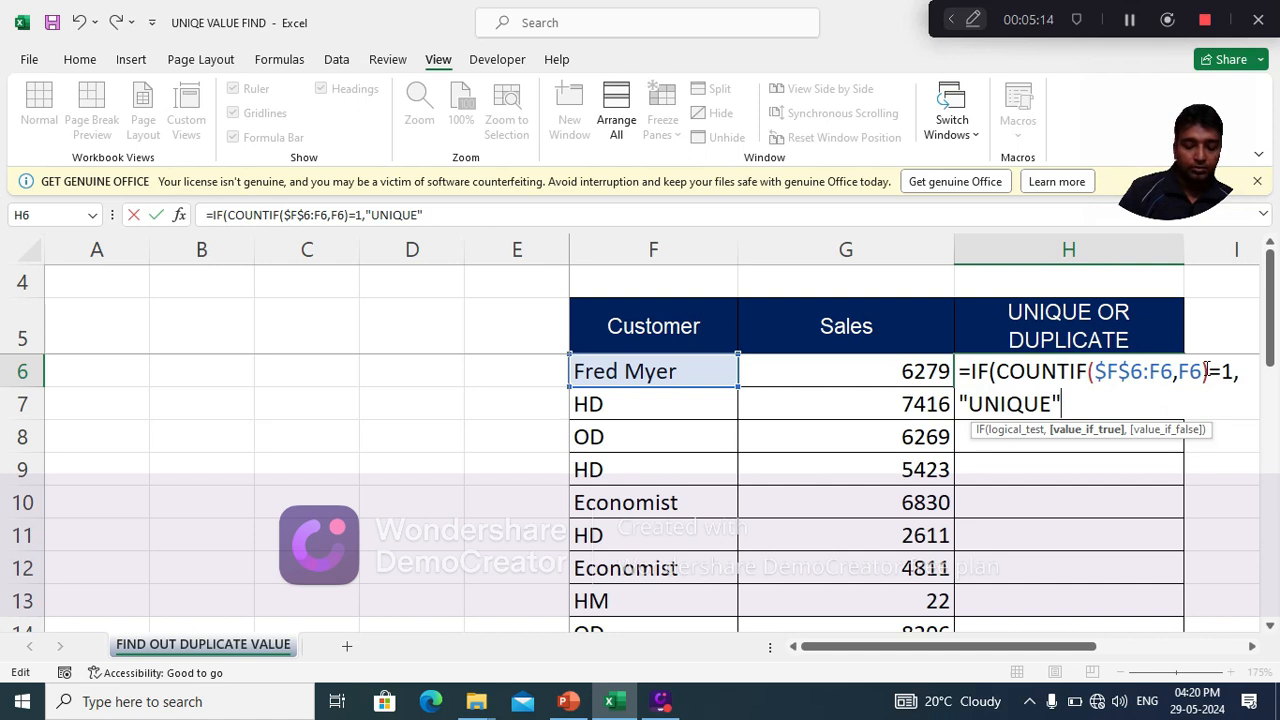
Add "DUPLICATE" as the value if false, close the IF function and enter the formula in H6.
{"action": "type", "text": ","}
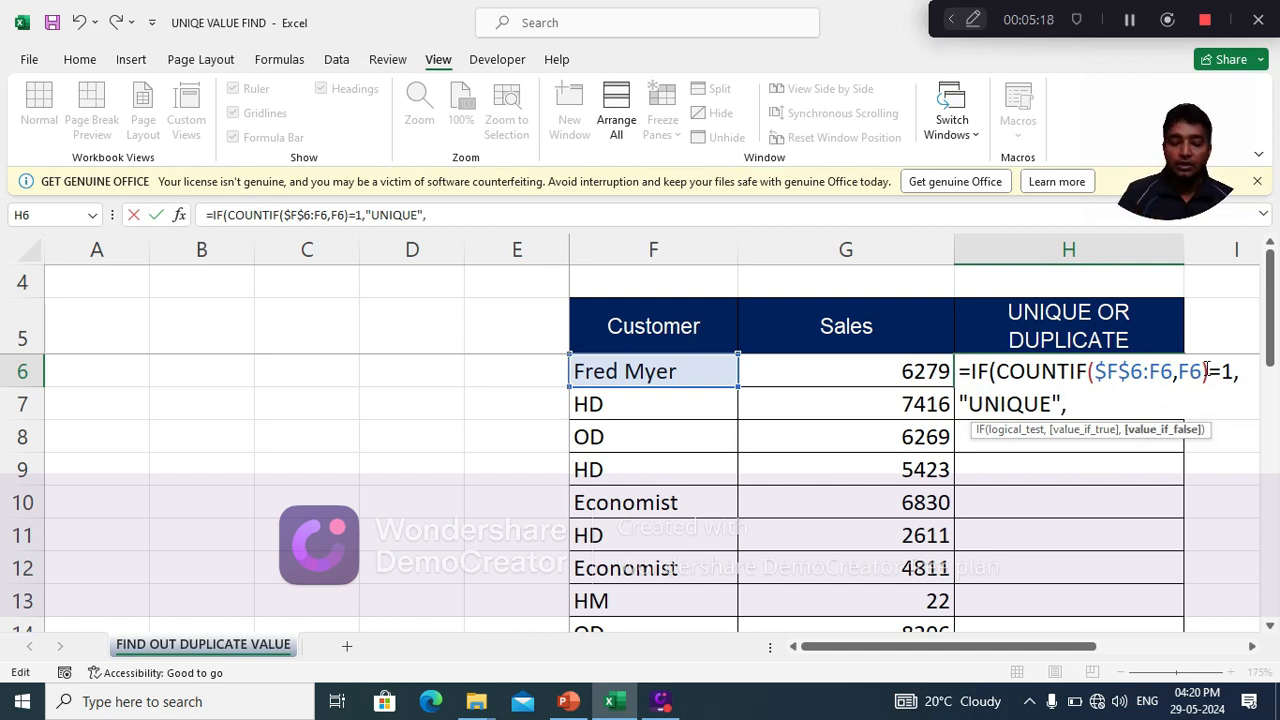
{"action": "type", "text": "\""}
{"action": "type", "text": "D"}
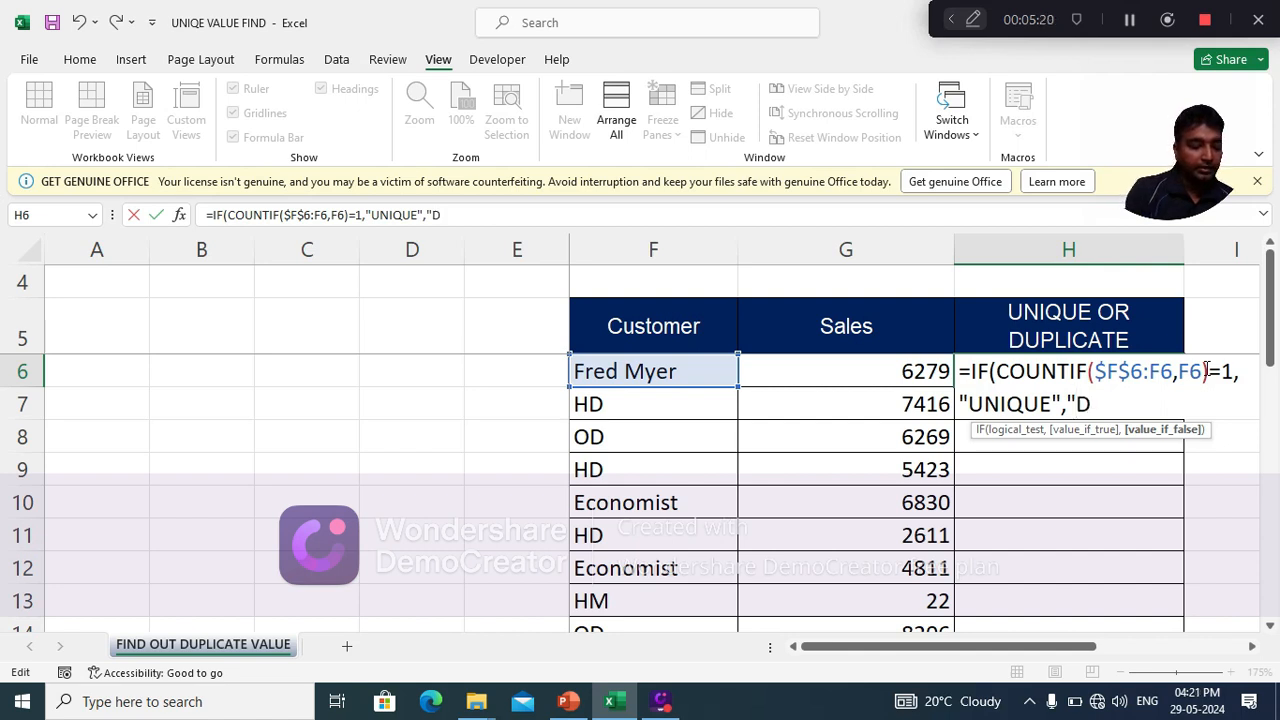
{"action": "type", "text": "UPLIC"}
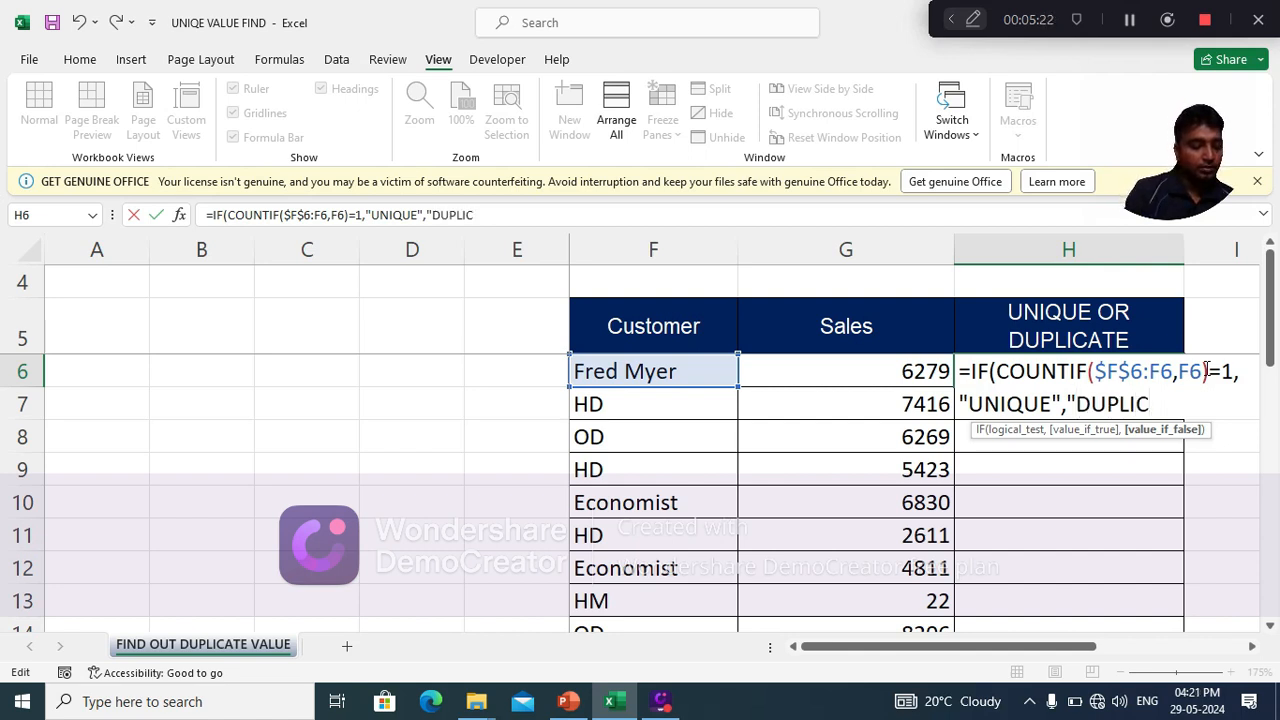
{"action": "type", "text": "ATE\""}
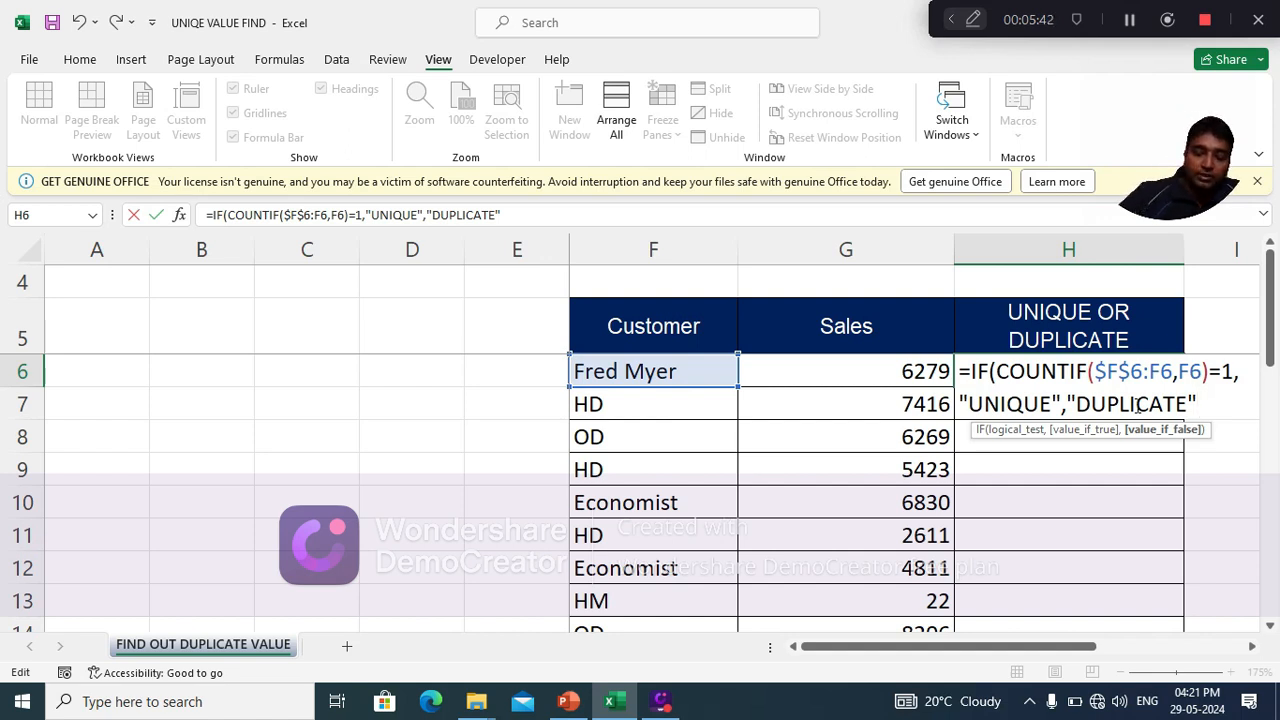
{"action": "type", "text": ")"}
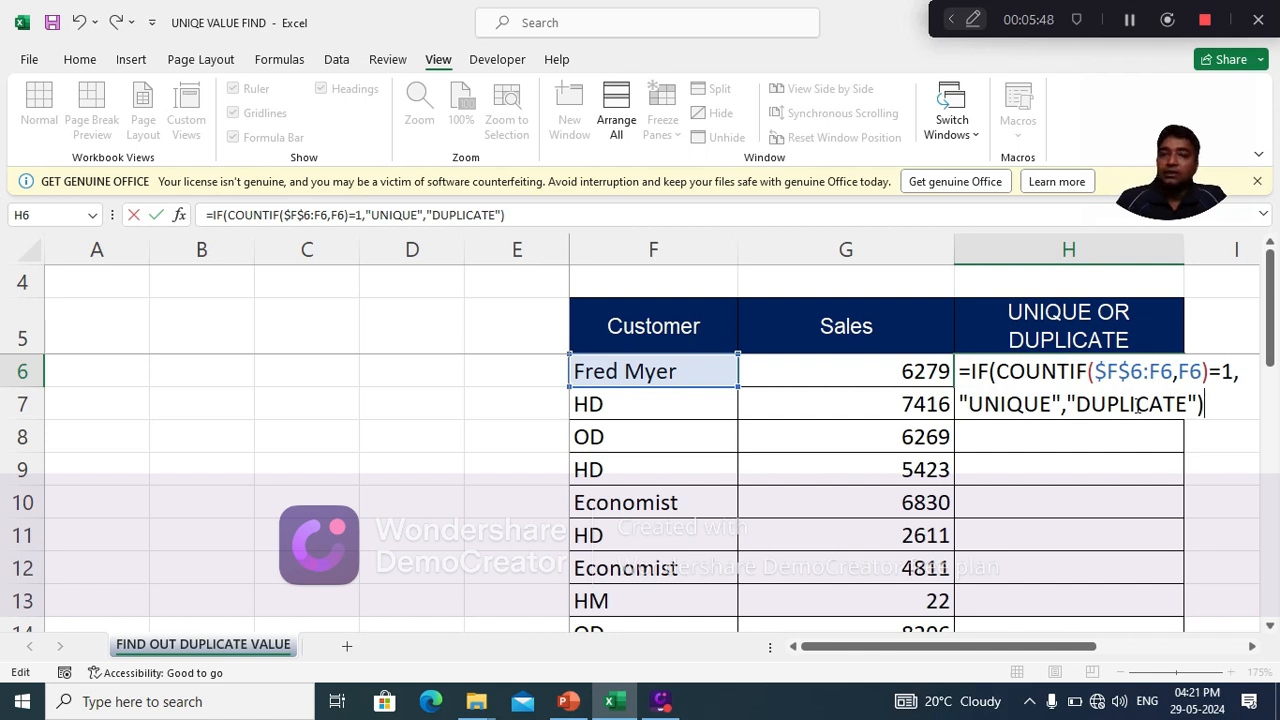
{"action": "key", "text": "Return"}
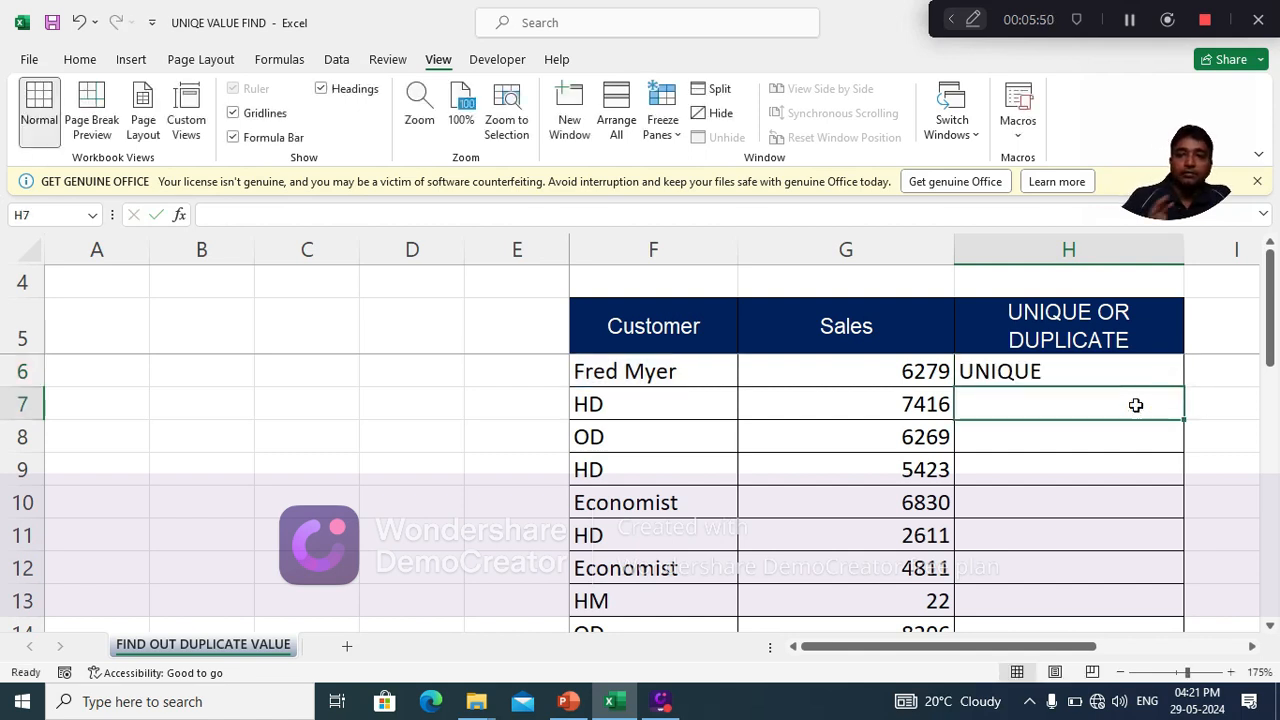
Fill the UNIQUE/DUPLICATE formula from H6 down through H30.
{"action": "left_click", "coordinate": [1028, 368]}
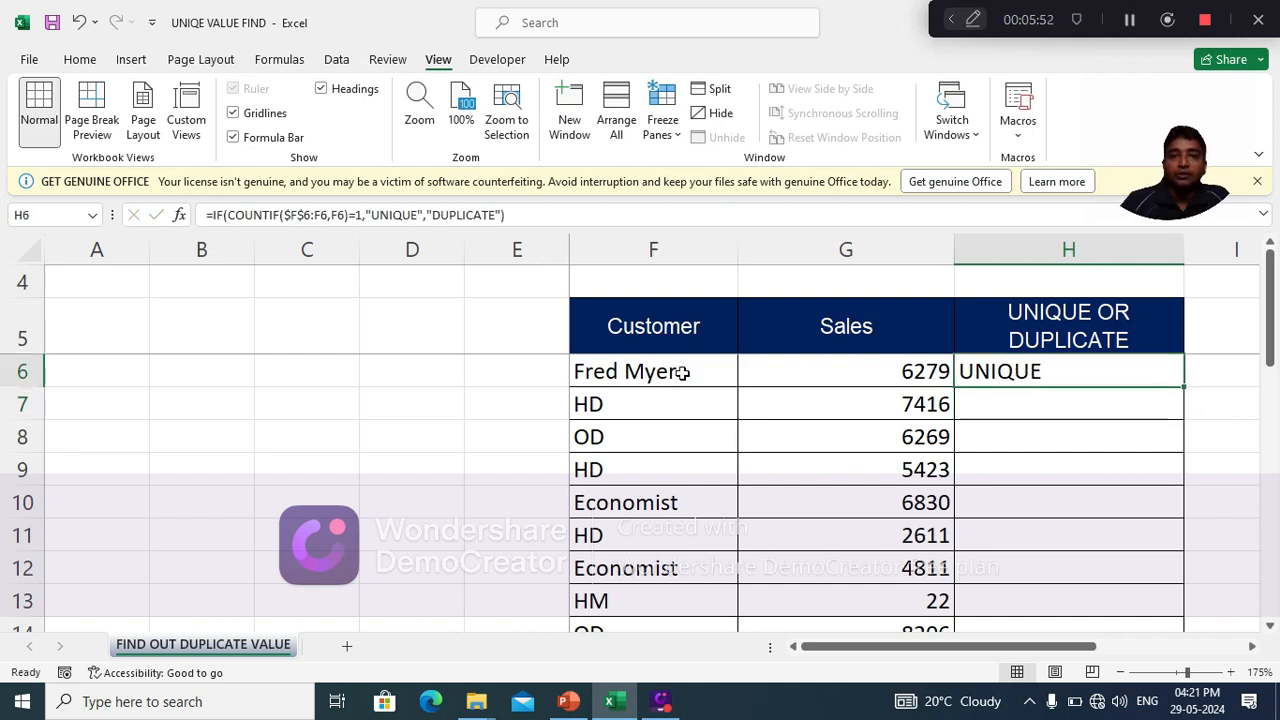
{"action": "left_click", "coordinate": [677, 374]}
{"action": "left_click", "coordinate": [1008, 371]}
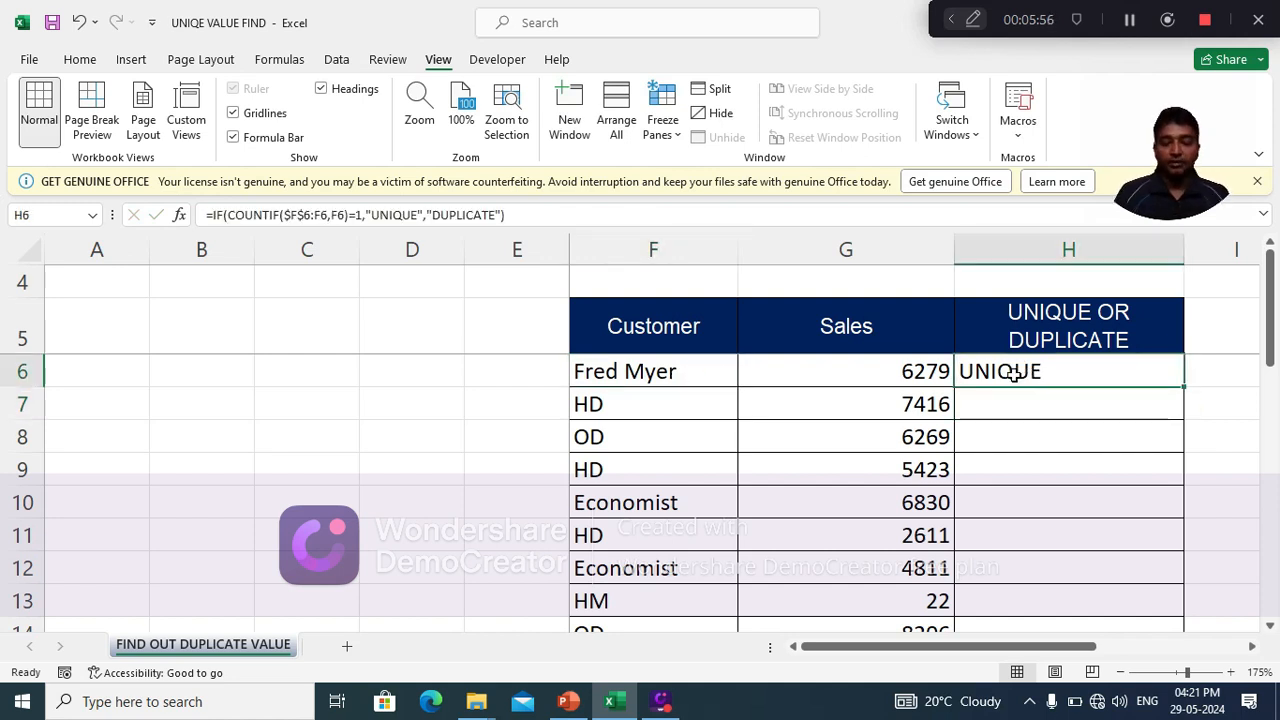
{"action": "key", "text": "shift+Down"}
{"action": "key", "text": "shift+Down"}
{"action": "key", "text": "shift+Down"}
{"action": "key", "text": "shift+Down"}
{"action": "key", "text": "shift+Down"}
{"action": "key", "text": "shift+Down"}
{"action": "key", "text": "shift+Down"}
{"action": "key", "text": "shift+Down"}
{"action": "key", "text": "shift+Down"}
{"action": "key", "text": "shift+Down"}
{"action": "key", "text": "shift+Down"}
{"action": "key", "text": "shift+Down"}
{"action": "key", "text": "shift+Down"}
{"action": "key", "text": "shift+Down"}
{"action": "key", "text": "shift+Down"}
{"action": "key", "text": "shift+Down"}
{"action": "key", "text": "shift+Down"}
{"action": "key", "text": "shift+Down"}
{"action": "key", "text": "shift+Down"}
{"action": "key", "text": "shift+Down"}
{"action": "key", "text": "shift+Down"}
{"action": "key", "text": "shift+Down"}
{"action": "key", "text": "shift+Down"}
{"action": "key", "text": "shift+Down"}
{"action": "key", "text": "shift+Down"}
{"action": "key", "text": "shift+Down"}
{"action": "key", "text": "shift+Down"}
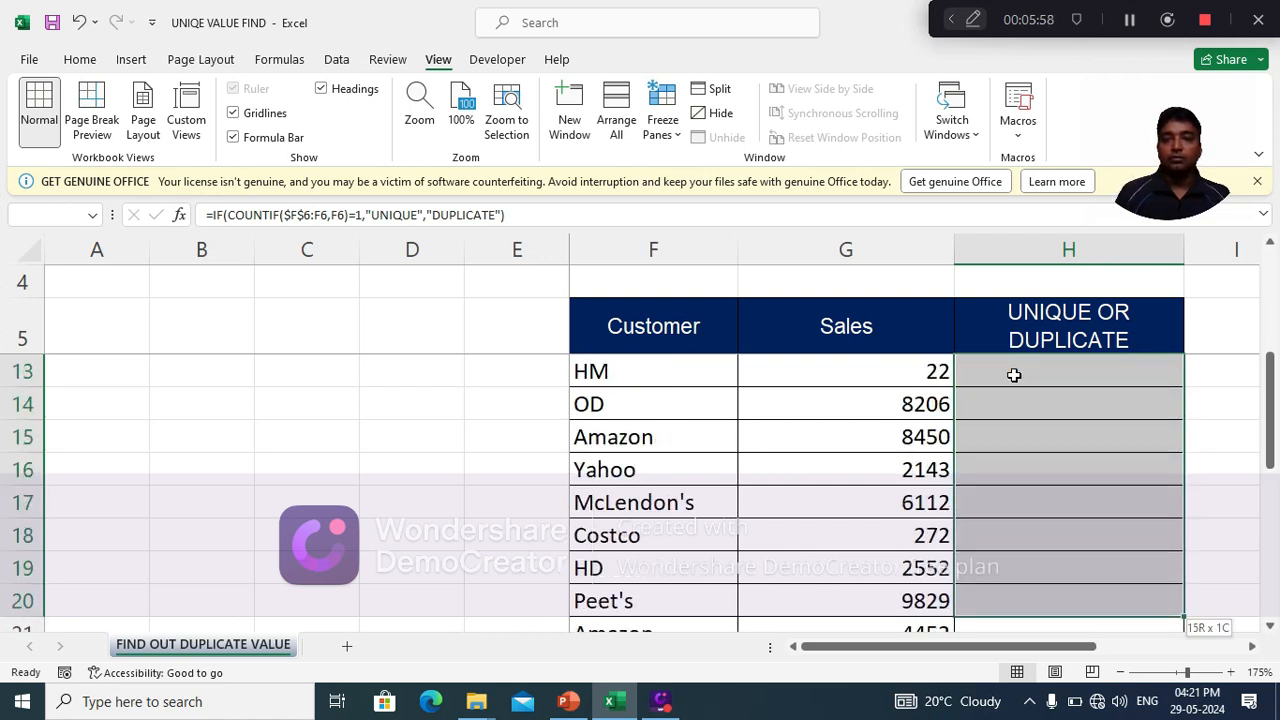
{"action": "key", "text": "shift+Up"}
{"action": "key", "text": "shift+Up"}
{"action": "key", "text": "shift+Up"}
{"action": "key", "text": "shift+Up"}
{"action": "key", "text": "shift+Up"}
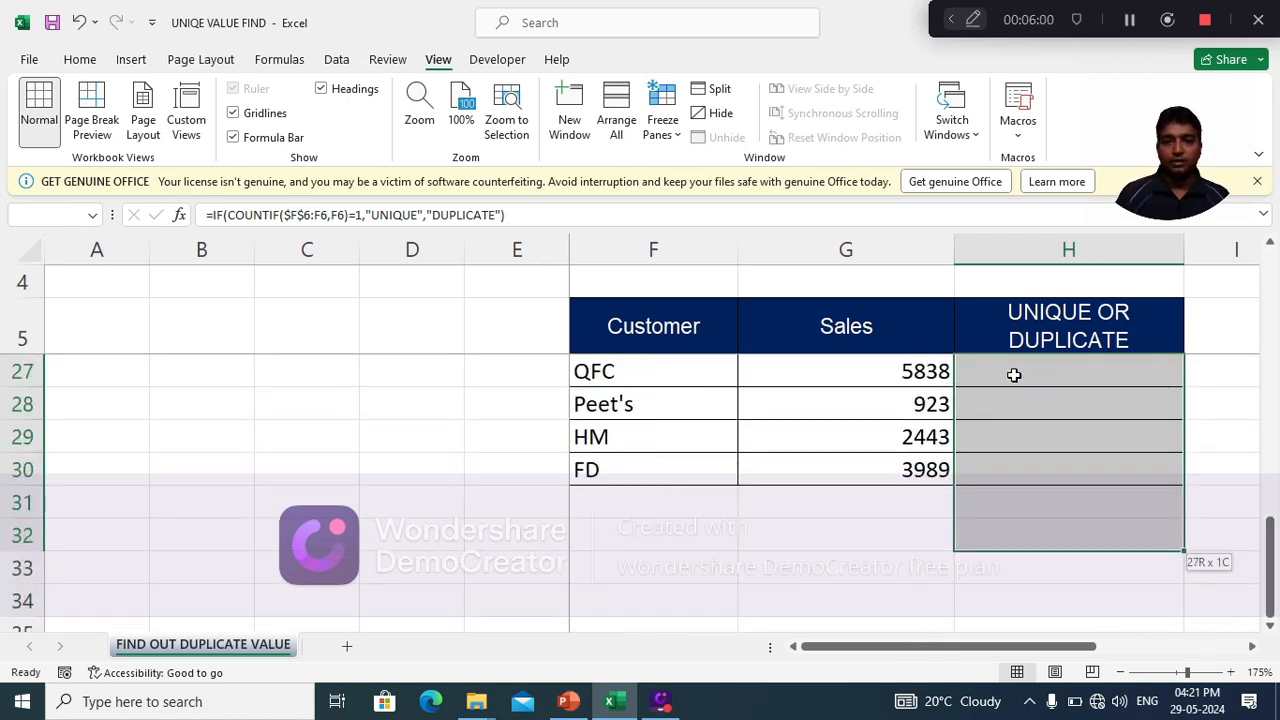
{"action": "key", "text": "shift+Down"}
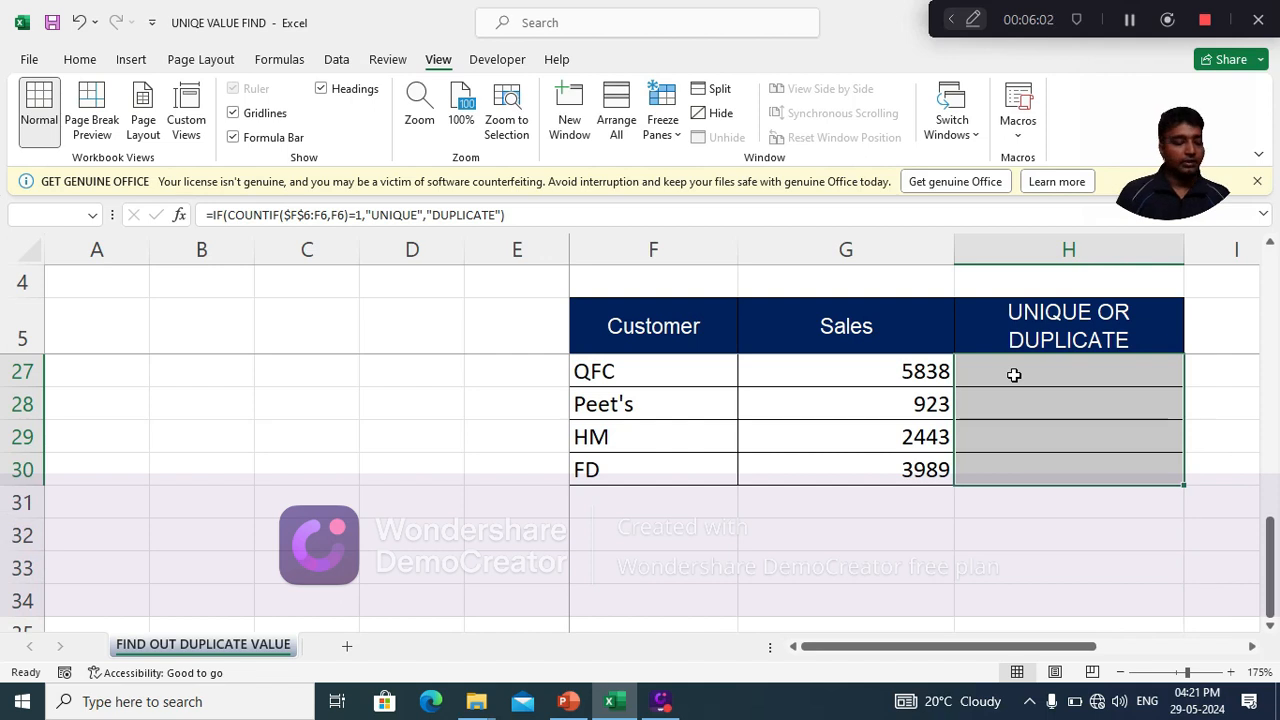
{"action": "key", "text": "ctrl+d"}
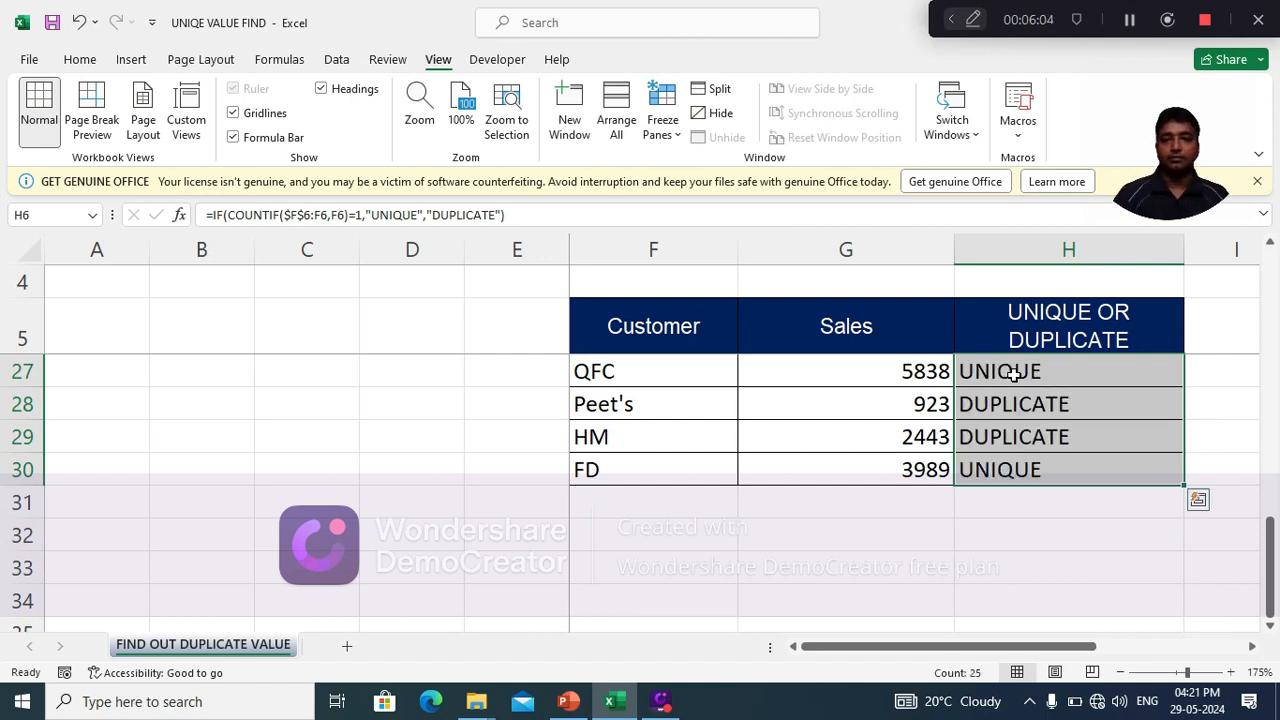
Examine the filled labels in column H against the first customer entries in column F.
{"action": "scroll", "coordinate": [1087, 409], "scroll_direction": "up", "scroll_amount": 6}
{"action": "scroll", "coordinate": [1087, 409], "scroll_direction": "up", "scroll_amount": 1}
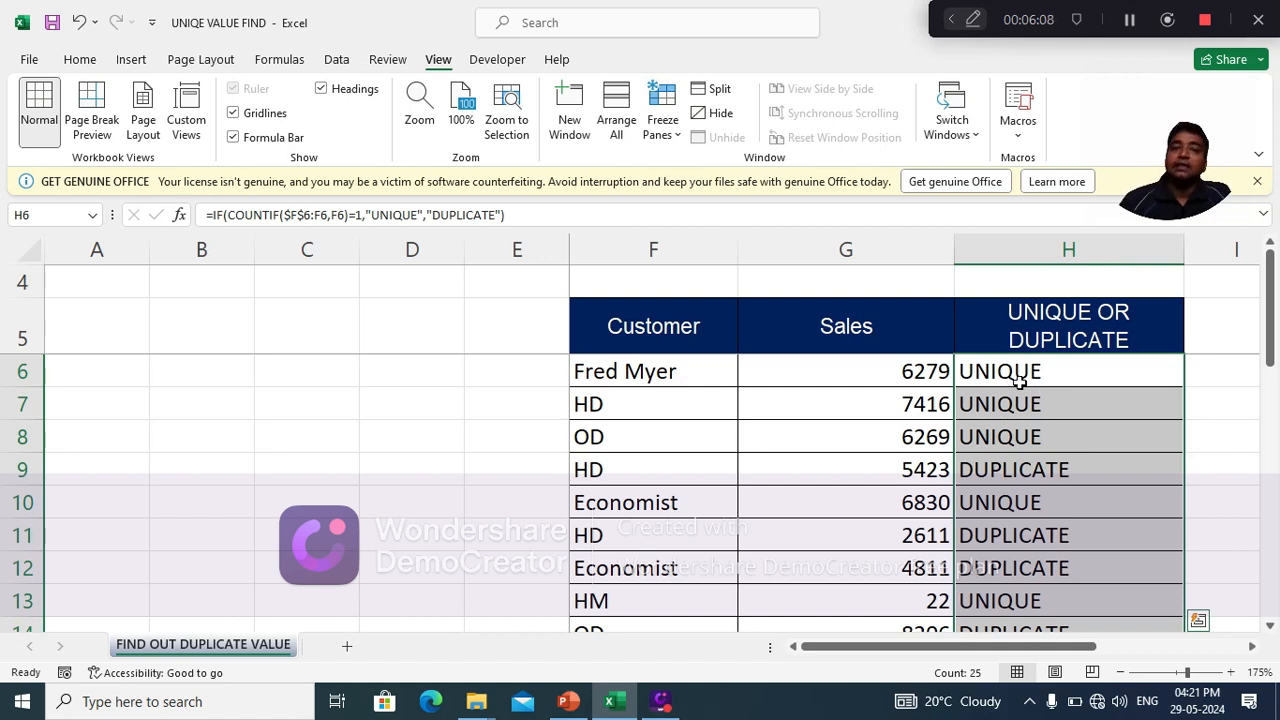
{"action": "left_click", "coordinate": [675, 378]}
{"action": "left_click", "coordinate": [675, 430]}
{"action": "left_click", "coordinate": [676, 475]}
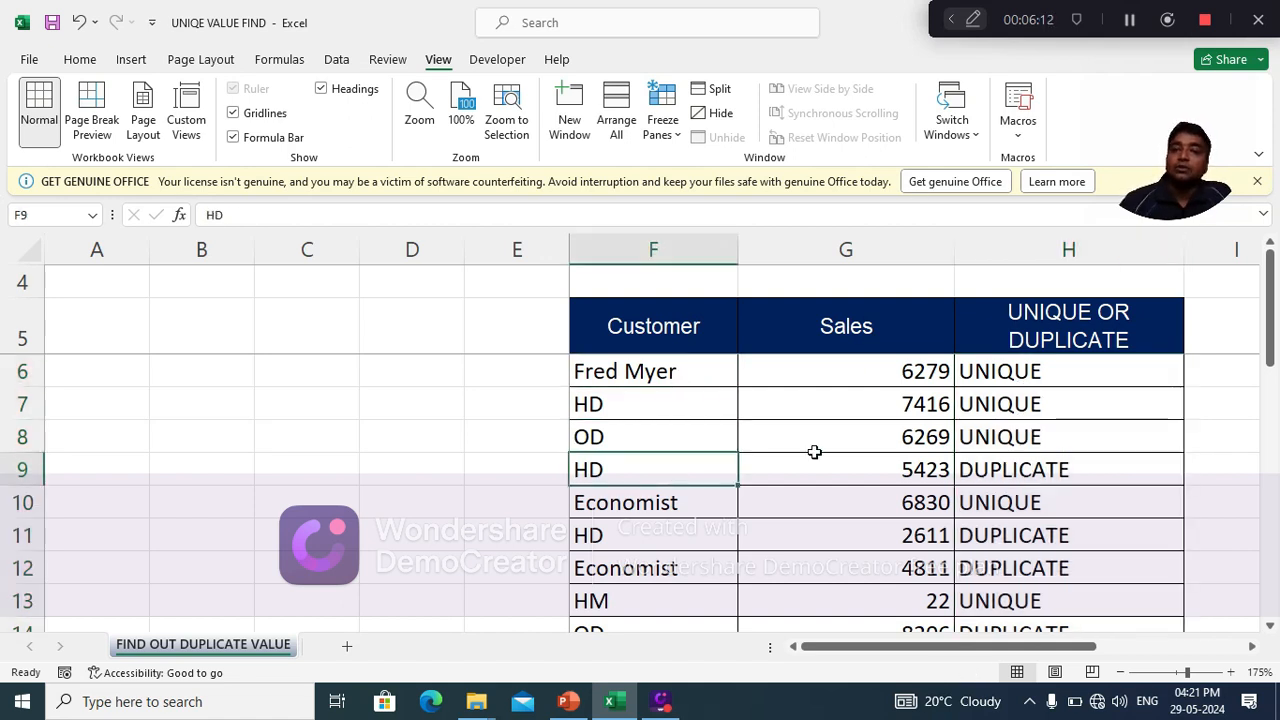
{"action": "left_click", "coordinate": [1021, 373]}
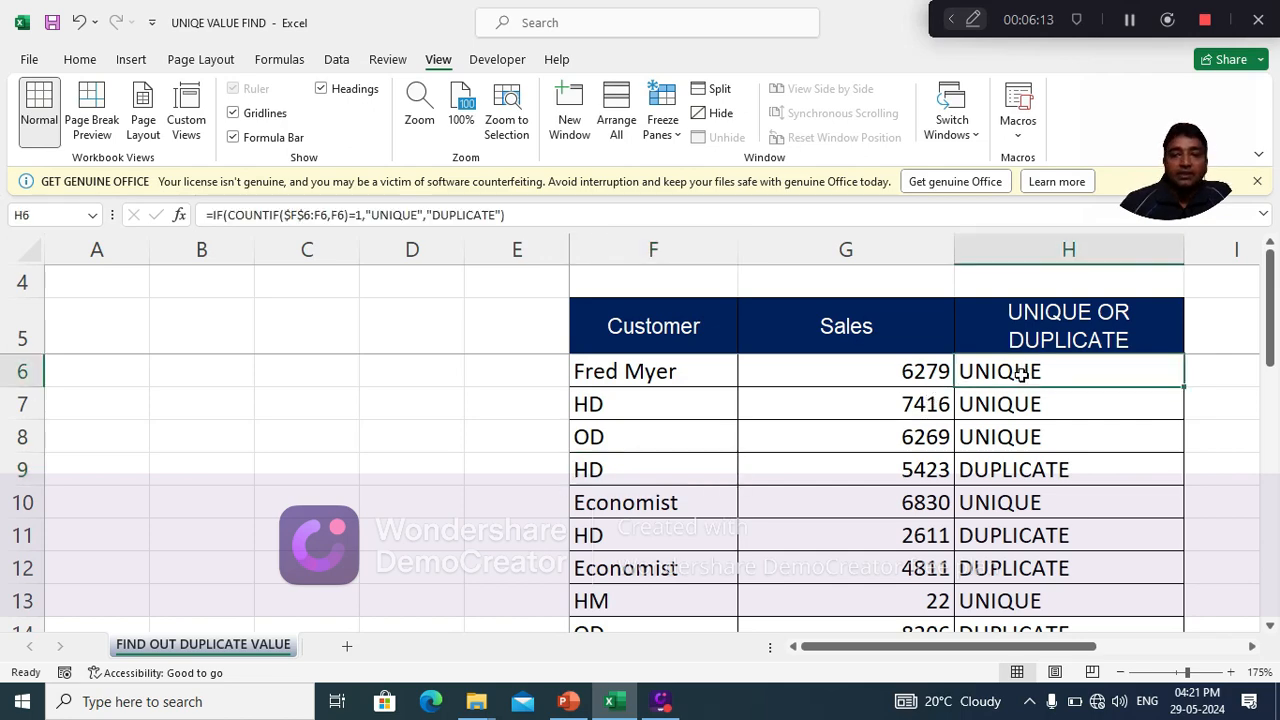
{"action": "scroll", "coordinate": [1031, 468], "scroll_direction": "down", "scroll_amount": 1}
{"action": "scroll", "coordinate": [1031, 468], "scroll_direction": "up", "scroll_amount": 1}
Compare the repeated HD and Economist entries in rows 7 to 12 with their labels and formulas in column H.
{"action": "left_click", "coordinate": [1025, 472]}
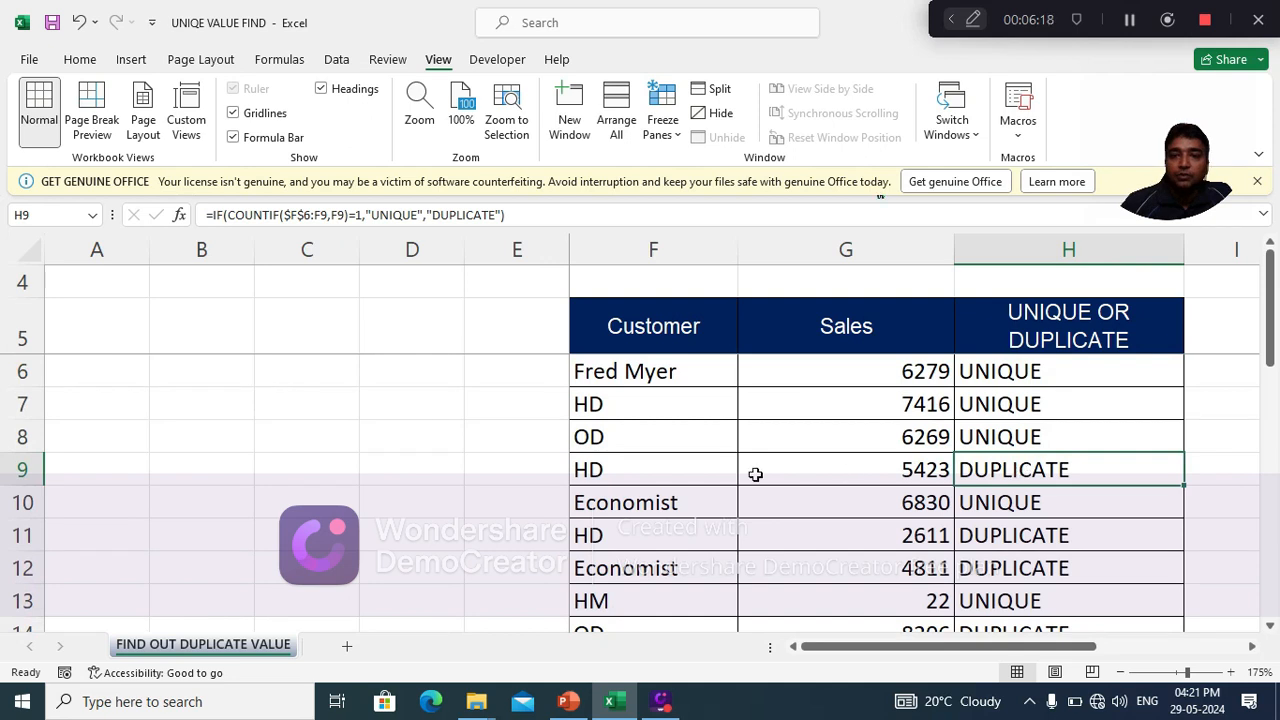
{"action": "left_click", "coordinate": [639, 474]}
{"action": "left_click", "coordinate": [630, 406]}
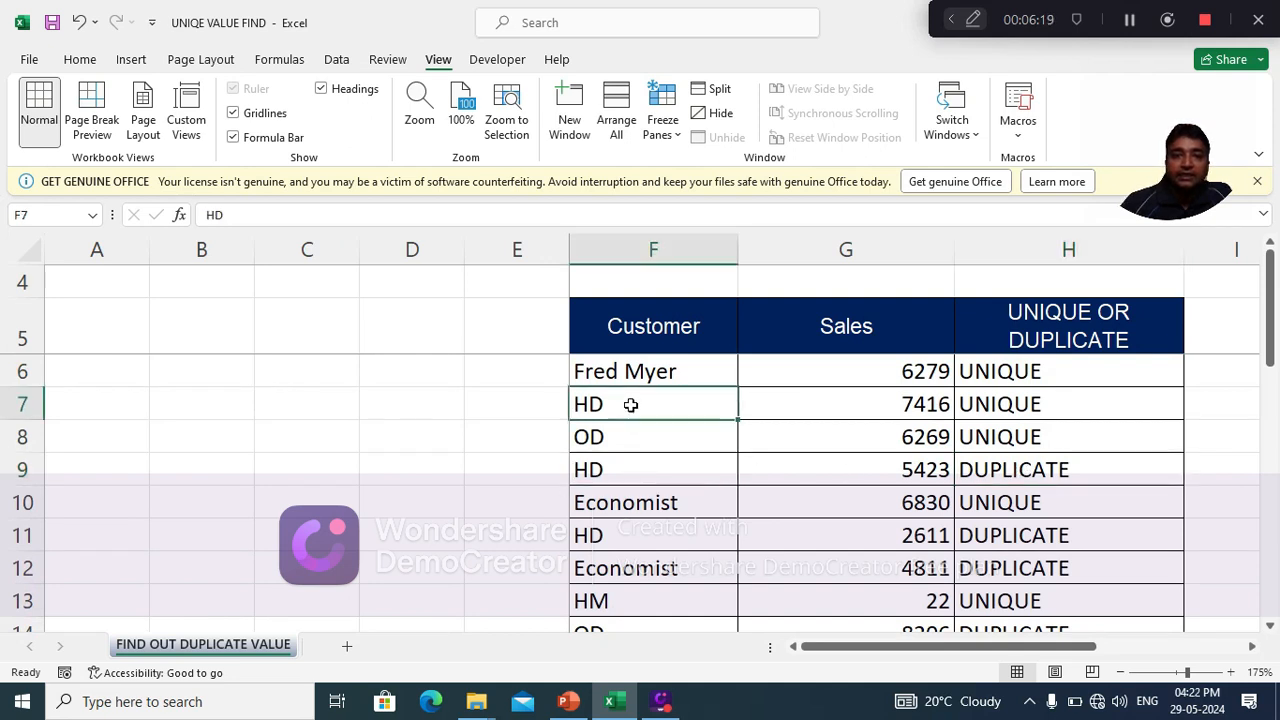
{"action": "left_click", "coordinate": [1013, 412]}
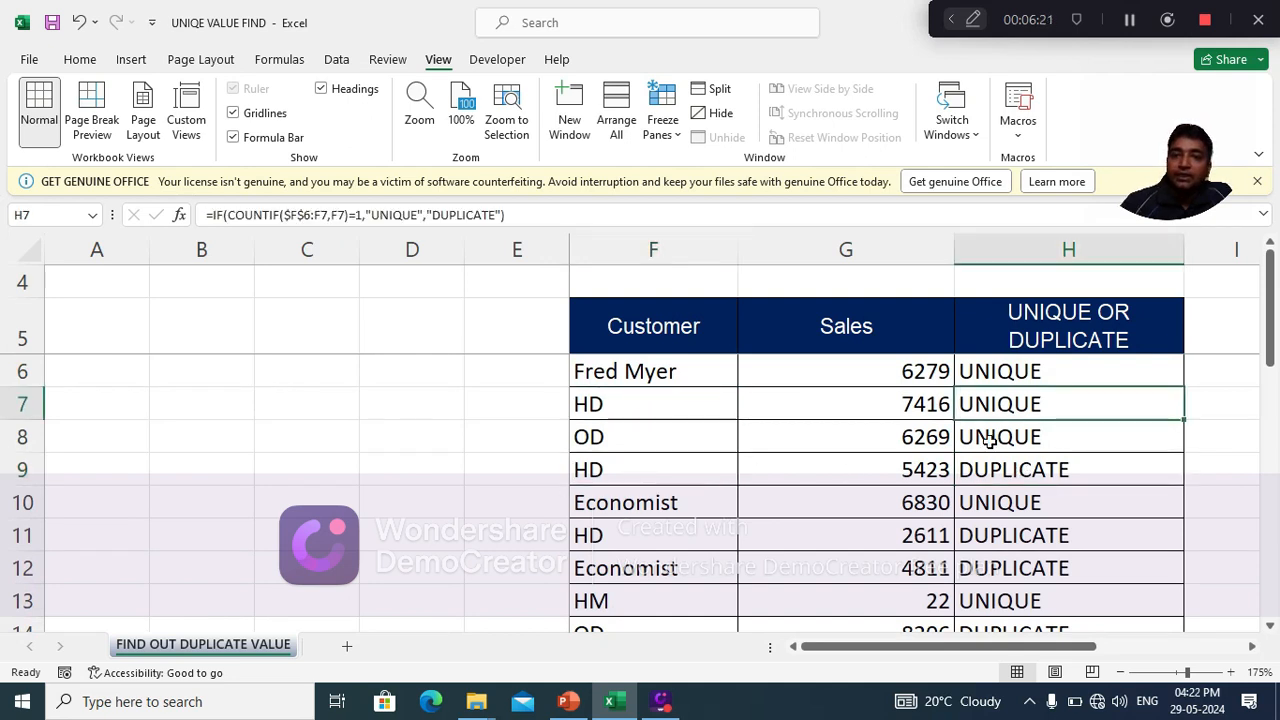
{"action": "left_click", "coordinate": [706, 468]}
{"action": "left_click", "coordinate": [1050, 468]}
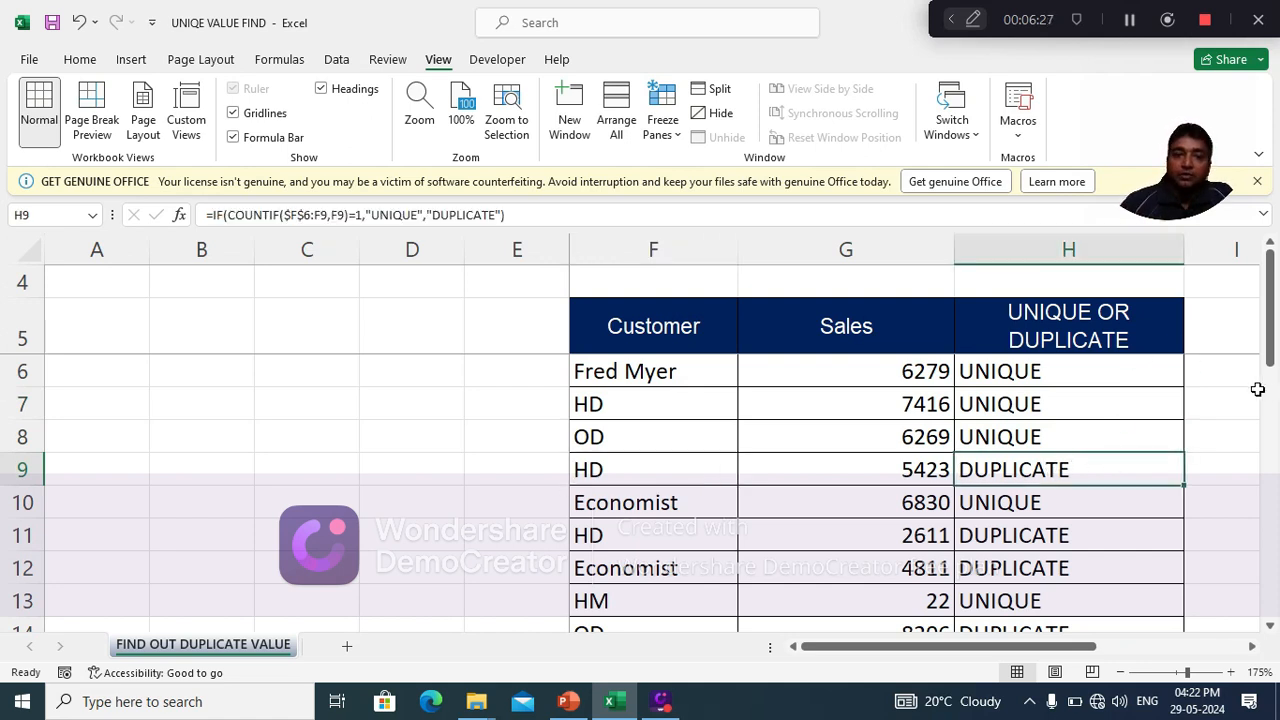
{"action": "left_click", "coordinate": [716, 534]}
{"action": "left_click", "coordinate": [980, 536]}
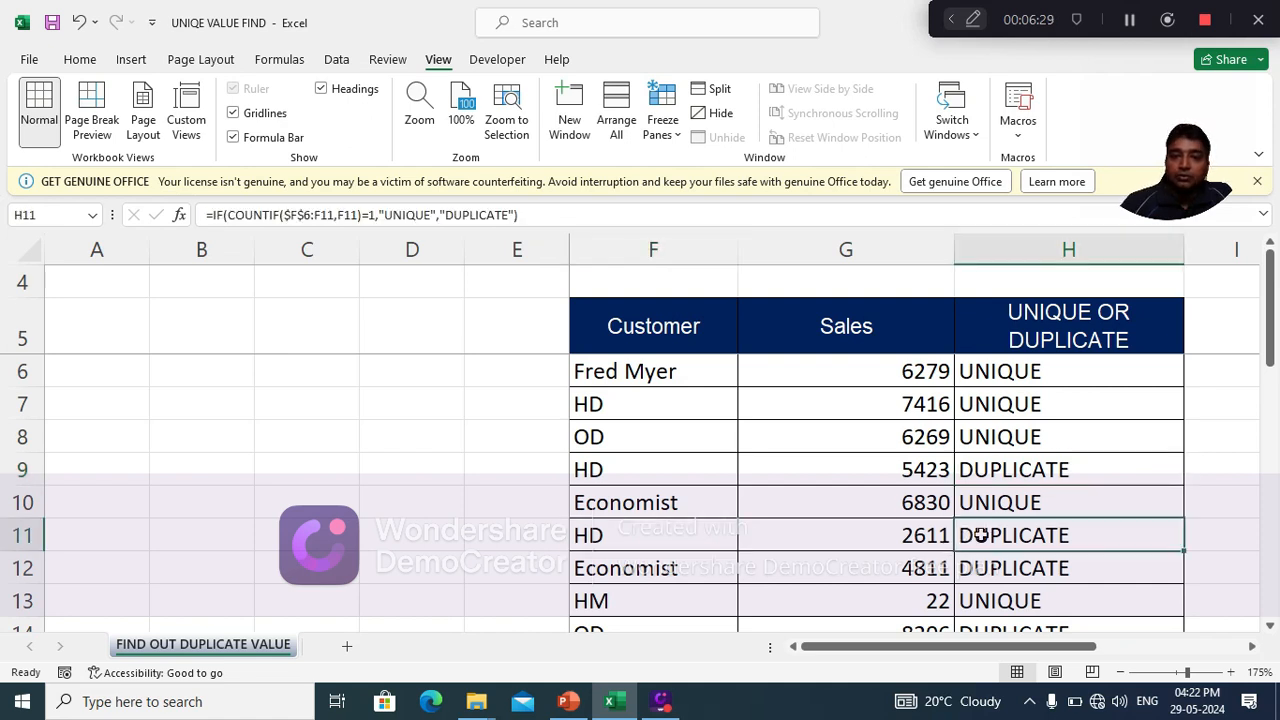
{"action": "left_click", "coordinate": [632, 573]}
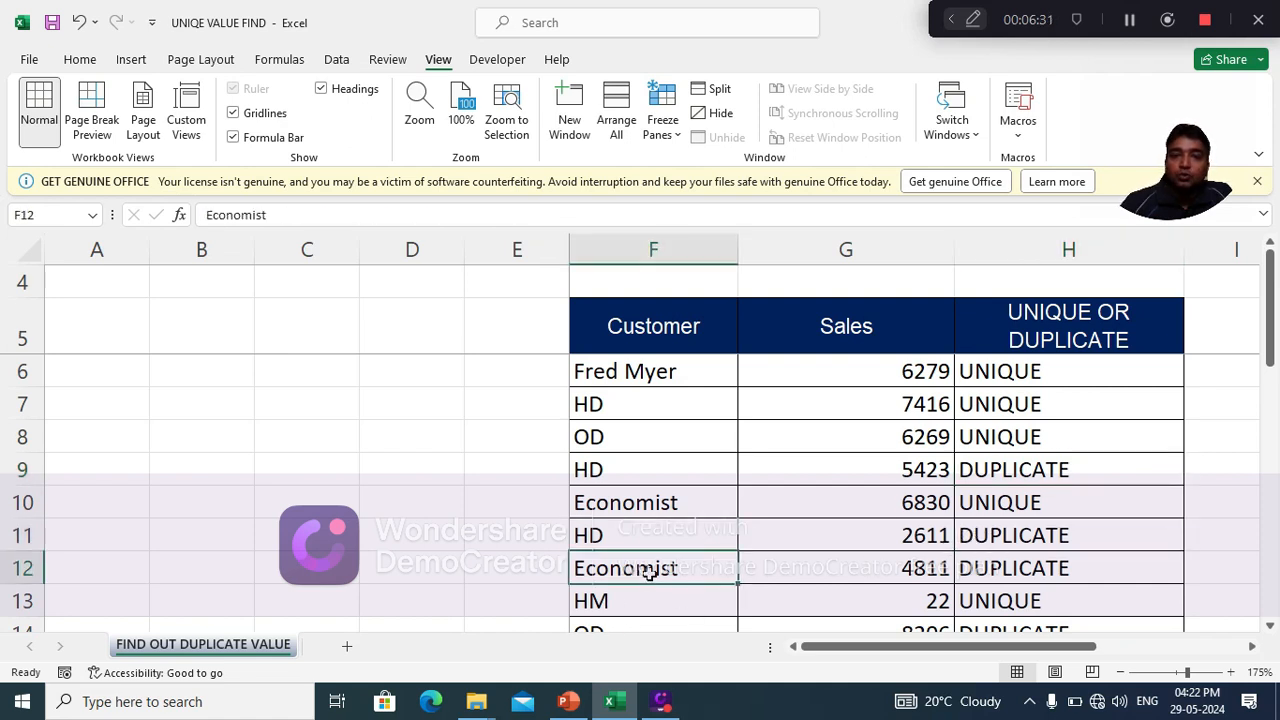
{"action": "left_click", "coordinate": [648, 508]}
{"action": "left_click", "coordinate": [990, 502]}
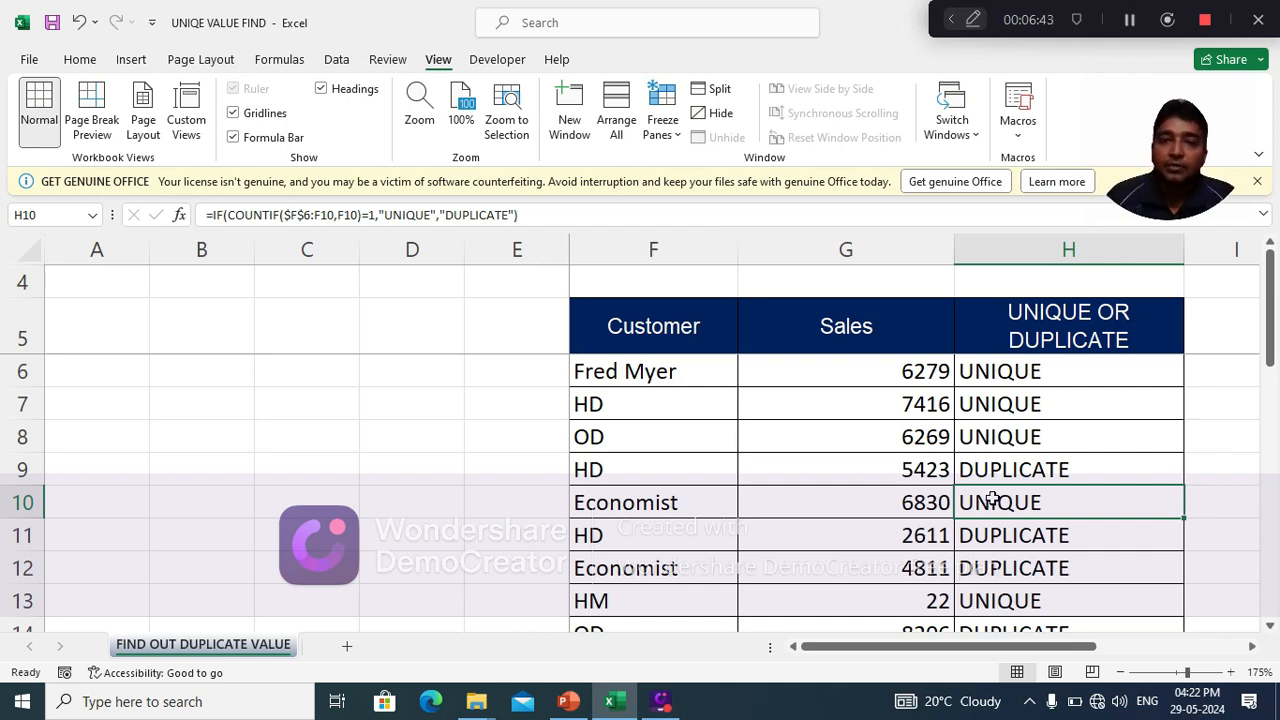
{"action": "left_click", "coordinate": [818, 413]}
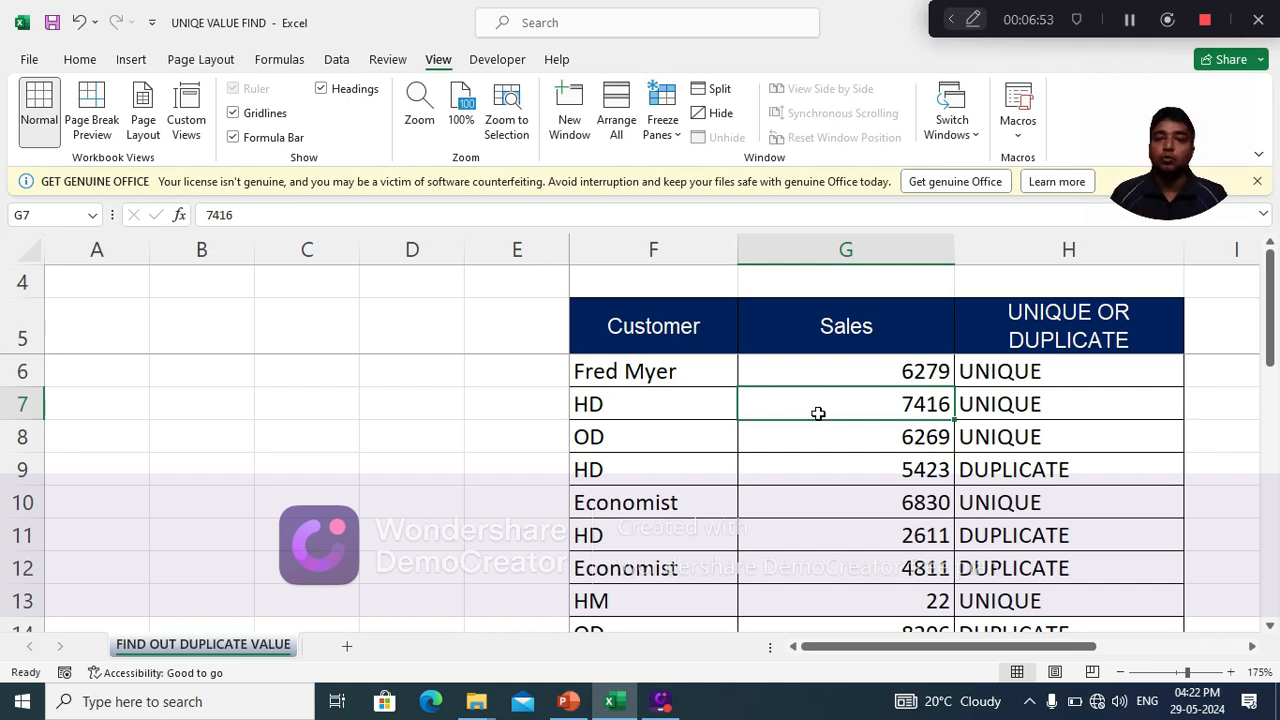
{"action": "left_click", "coordinate": [823, 328]}
Start a new conditional formatting rule for F6:G30 that uses a formula to determine which cells to format.
{"action": "left_click_drag", "start_coordinate": [627, 371], "coordinate": [886, 572]}
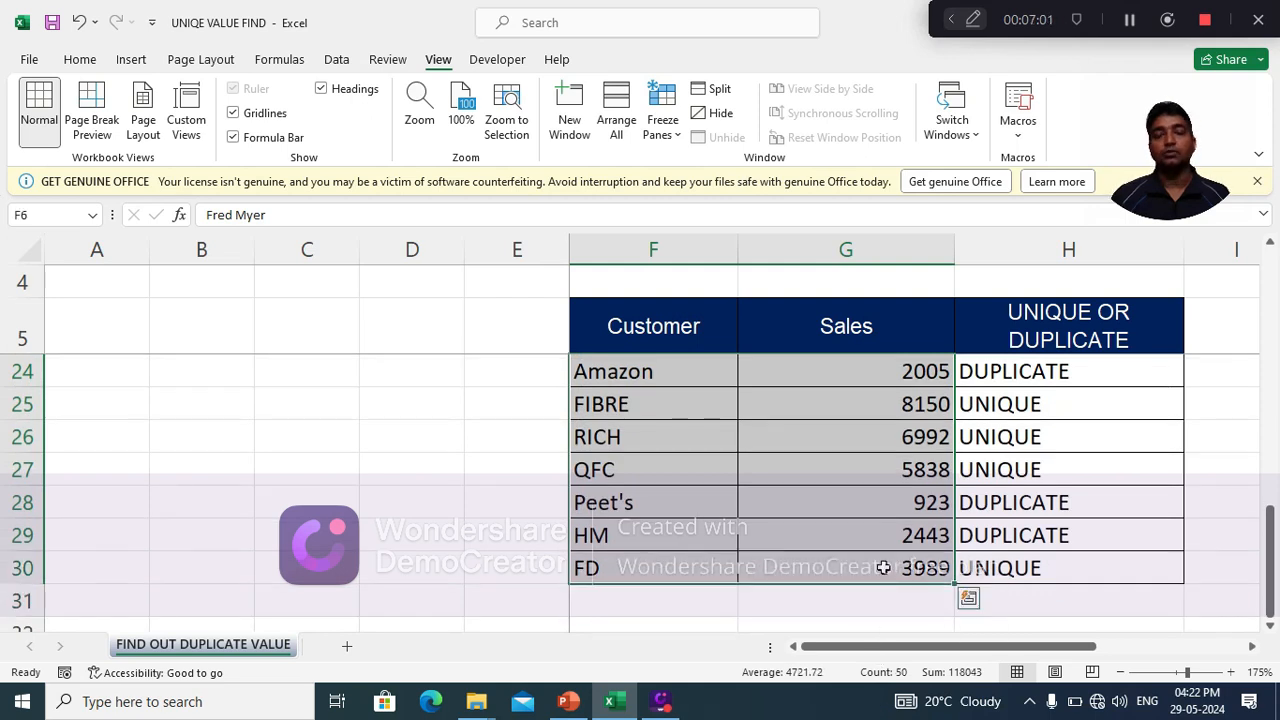
{"action": "scroll", "coordinate": [884, 565], "scroll_direction": "up", "scroll_amount": 6}
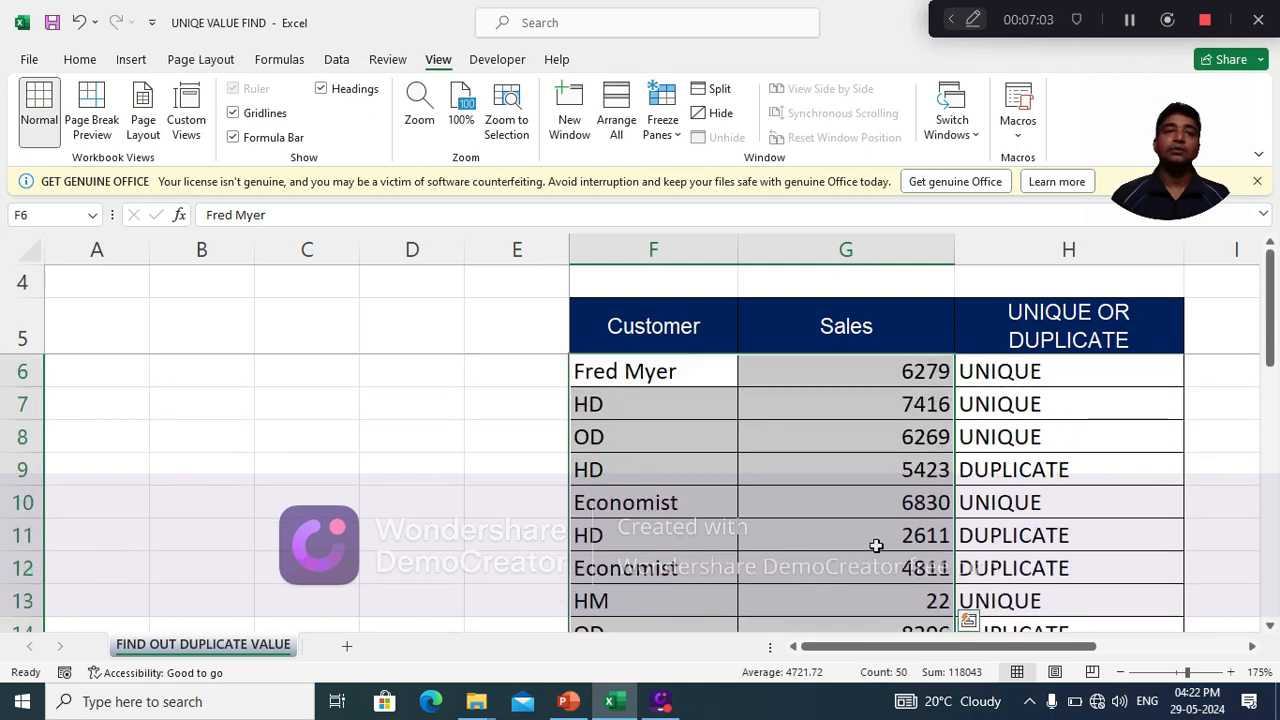
{"action": "left_click", "coordinate": [80, 60]}
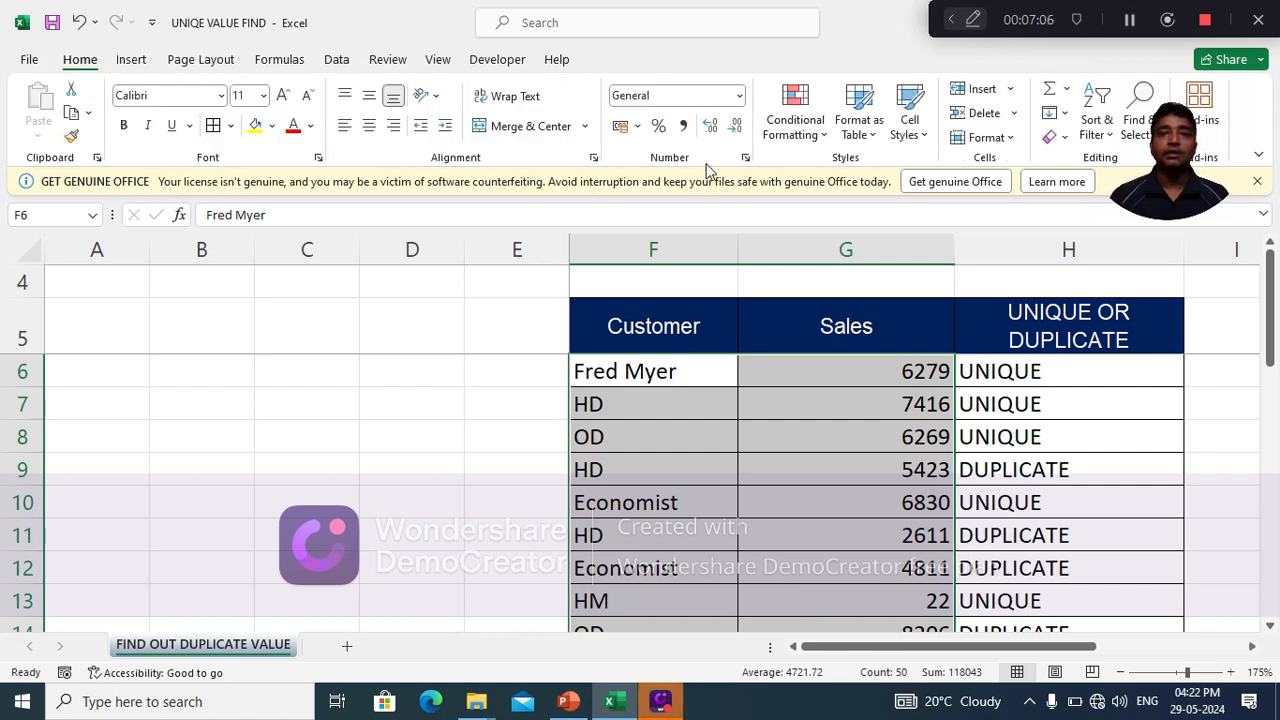
{"action": "left_click", "coordinate": [814, 138]}
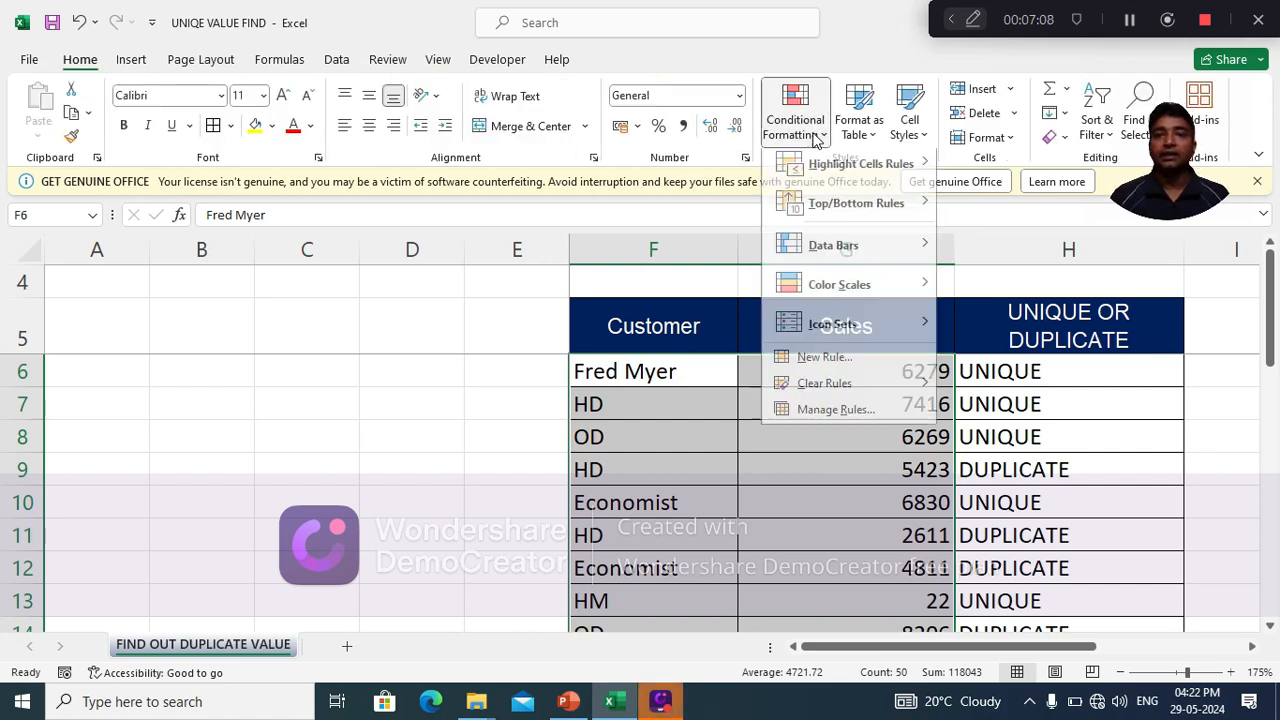
{"action": "left_click", "coordinate": [822, 367]}
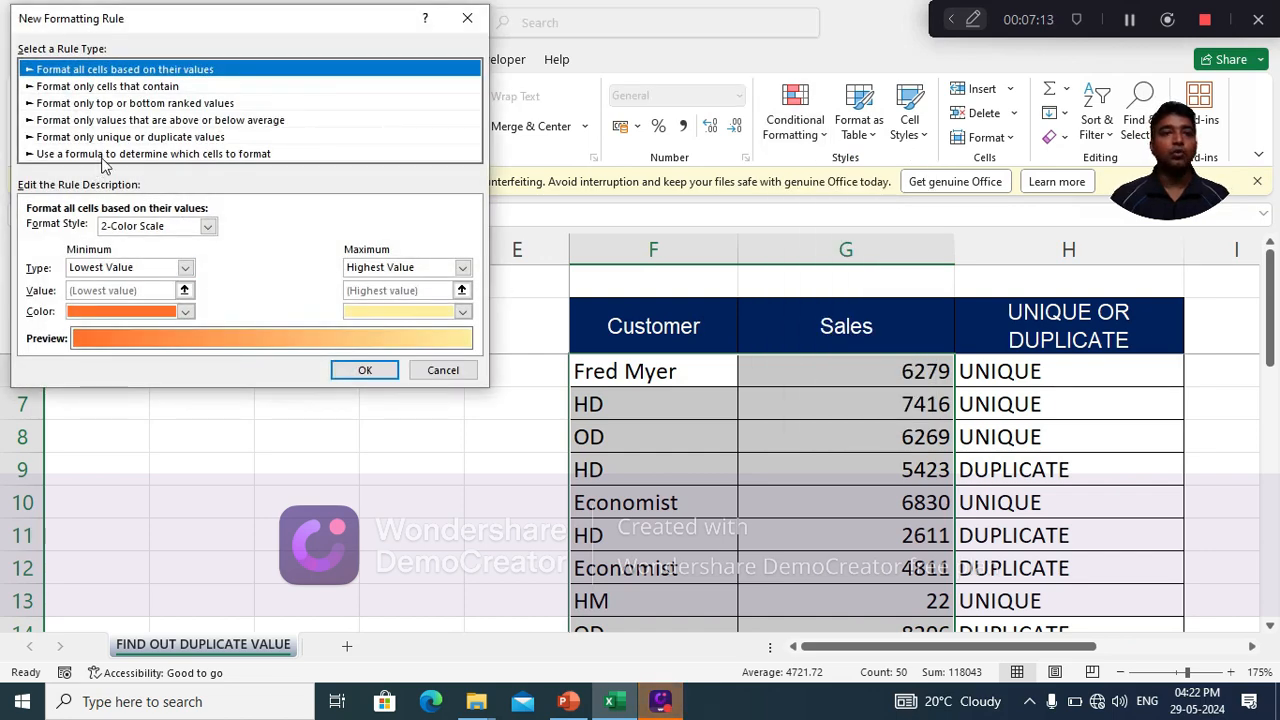
{"action": "left_click", "coordinate": [104, 155]}
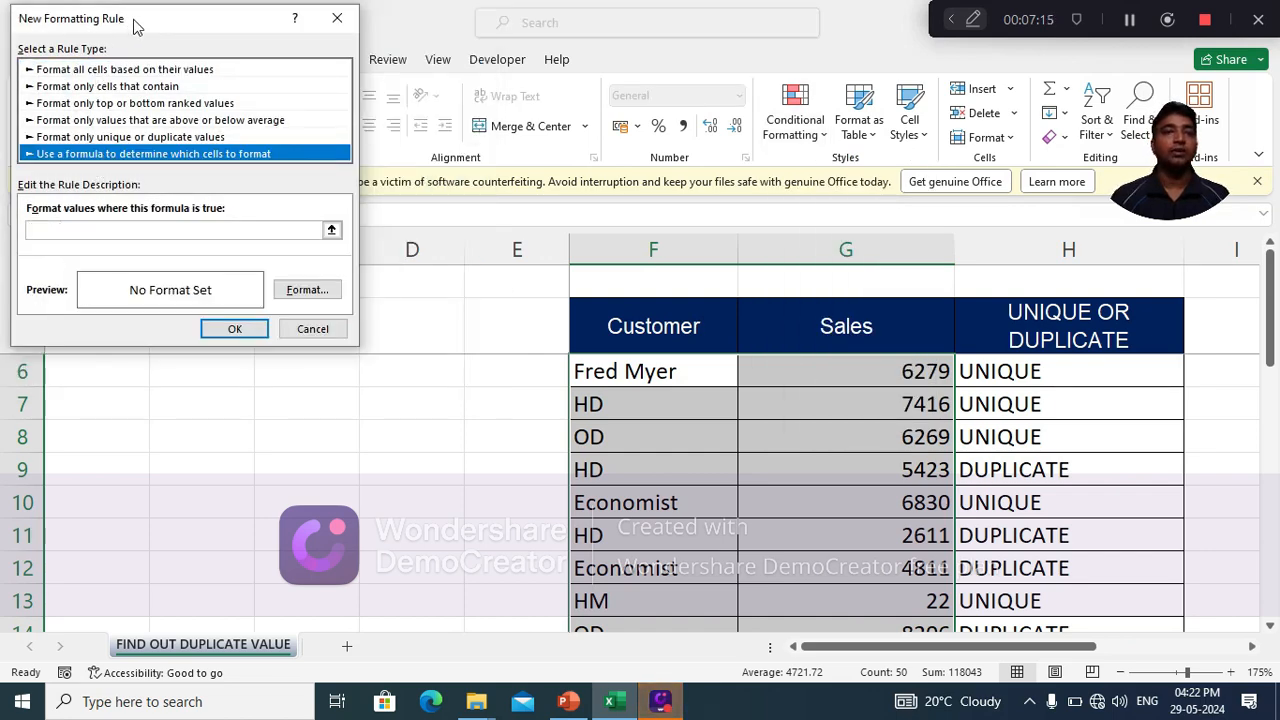
{"action": "left_click_drag", "start_coordinate": [134, 25], "coordinate": [313, 33]}
Begin the rule's formula with COUNTIF, using $F$6:$F$6 as the range and $F$6 as the criteria.
{"action": "left_click", "coordinate": [219, 238]}
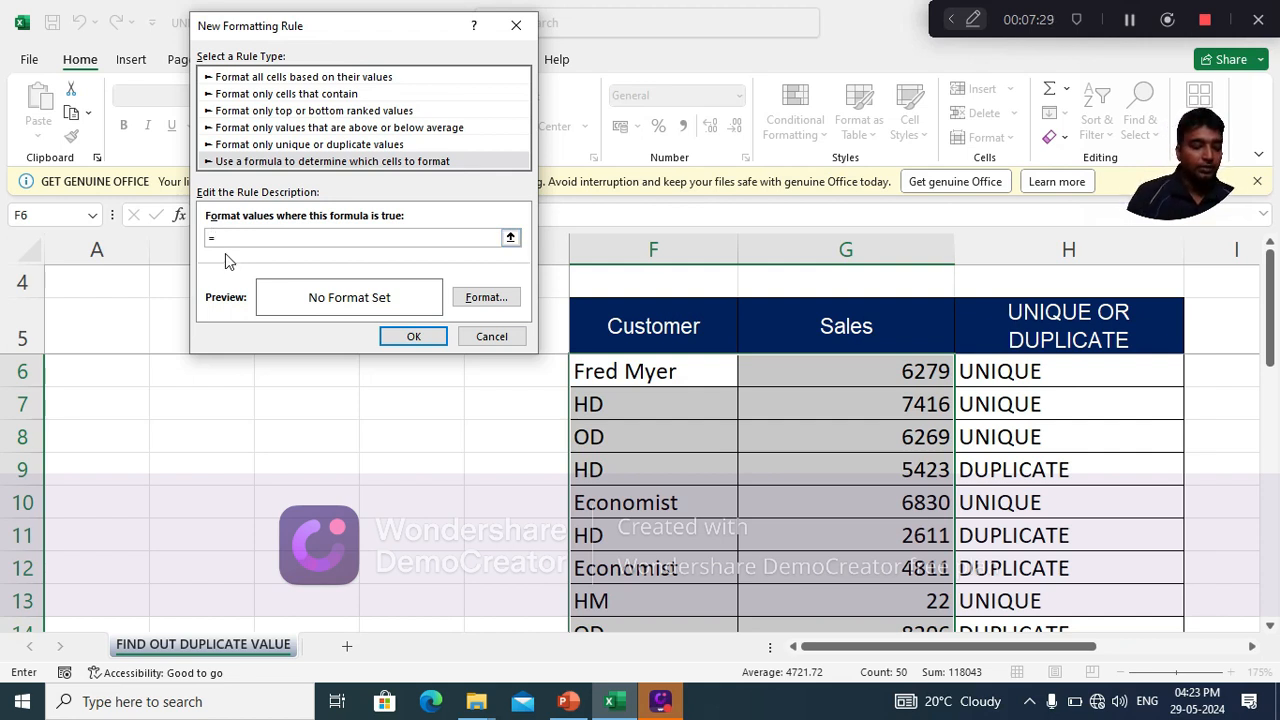
{"action": "type", "text": "COUNTIF"}
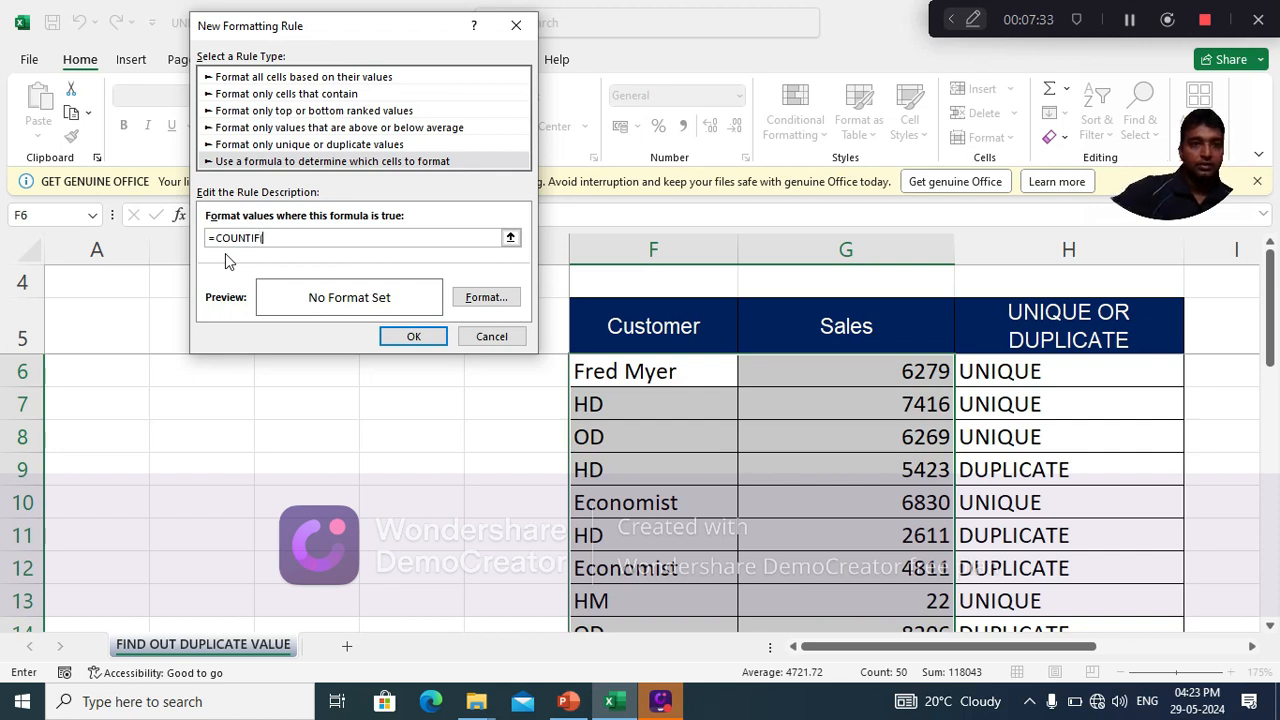
{"action": "type", "text": "("}
{"action": "left_click", "coordinate": [648, 372]}
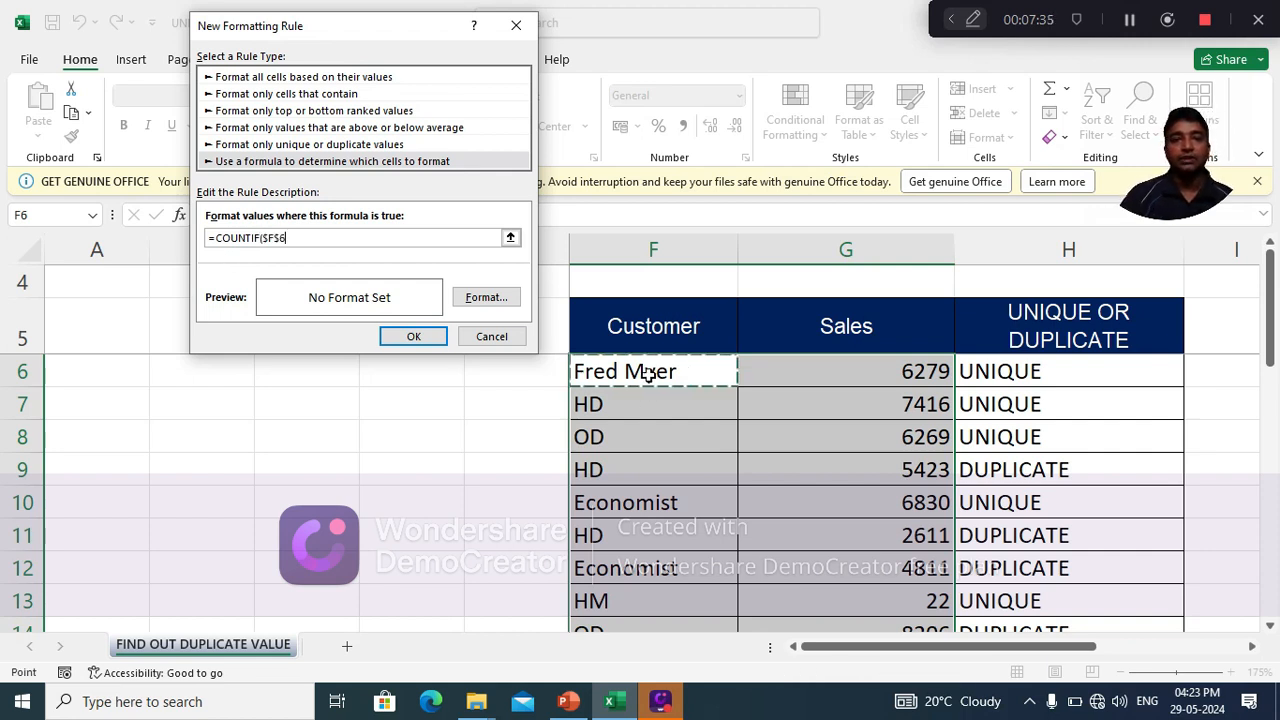
{"action": "key", "text": "F8"}
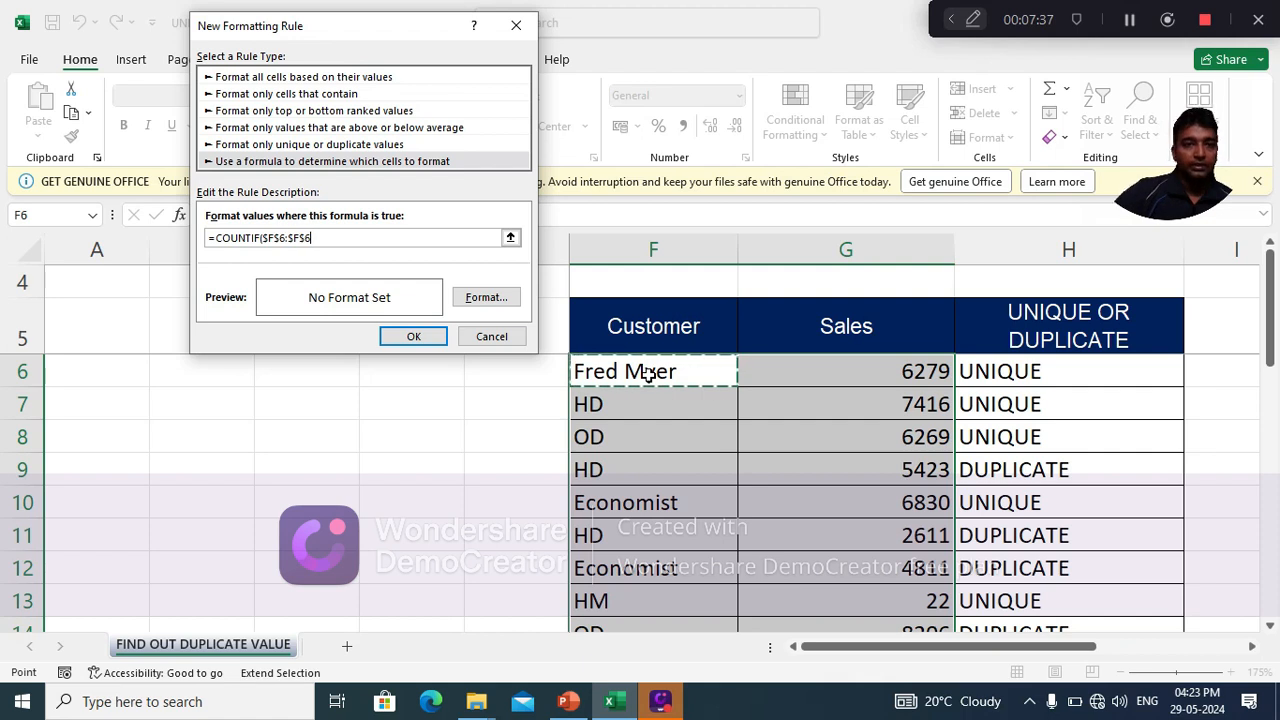
{"action": "type", "text": ","}
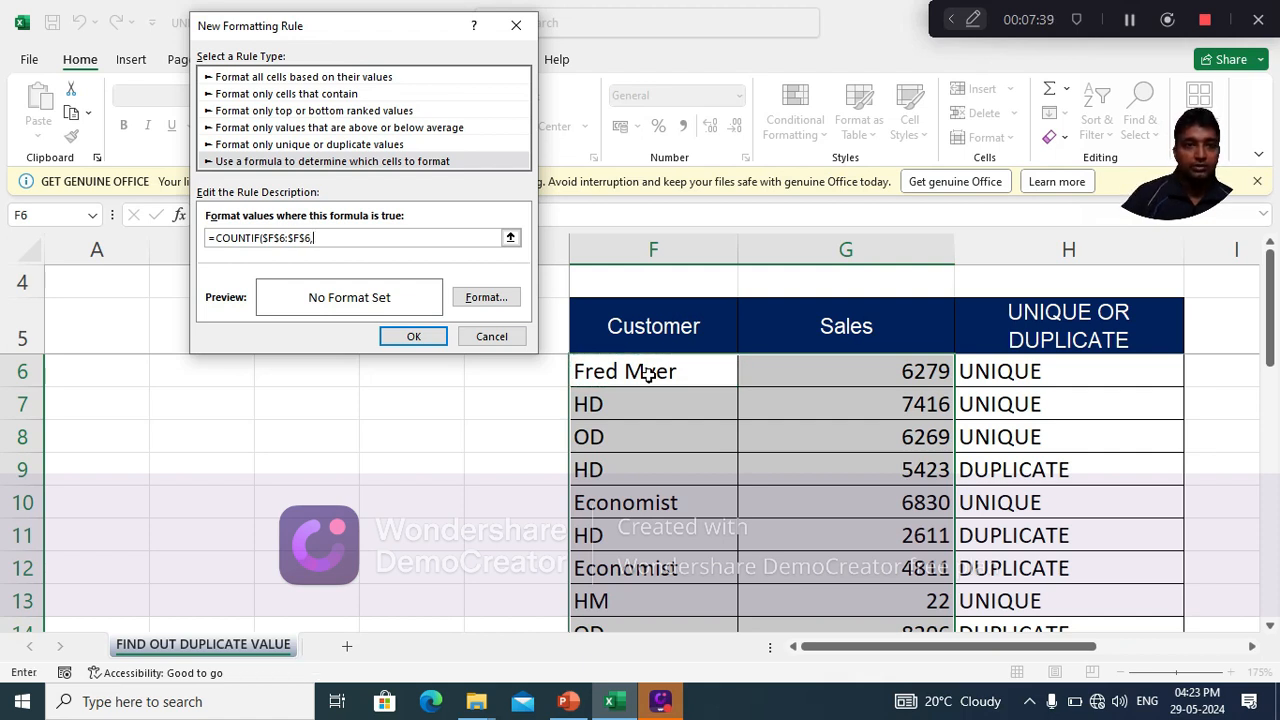
{"action": "left_click", "coordinate": [648, 372]}
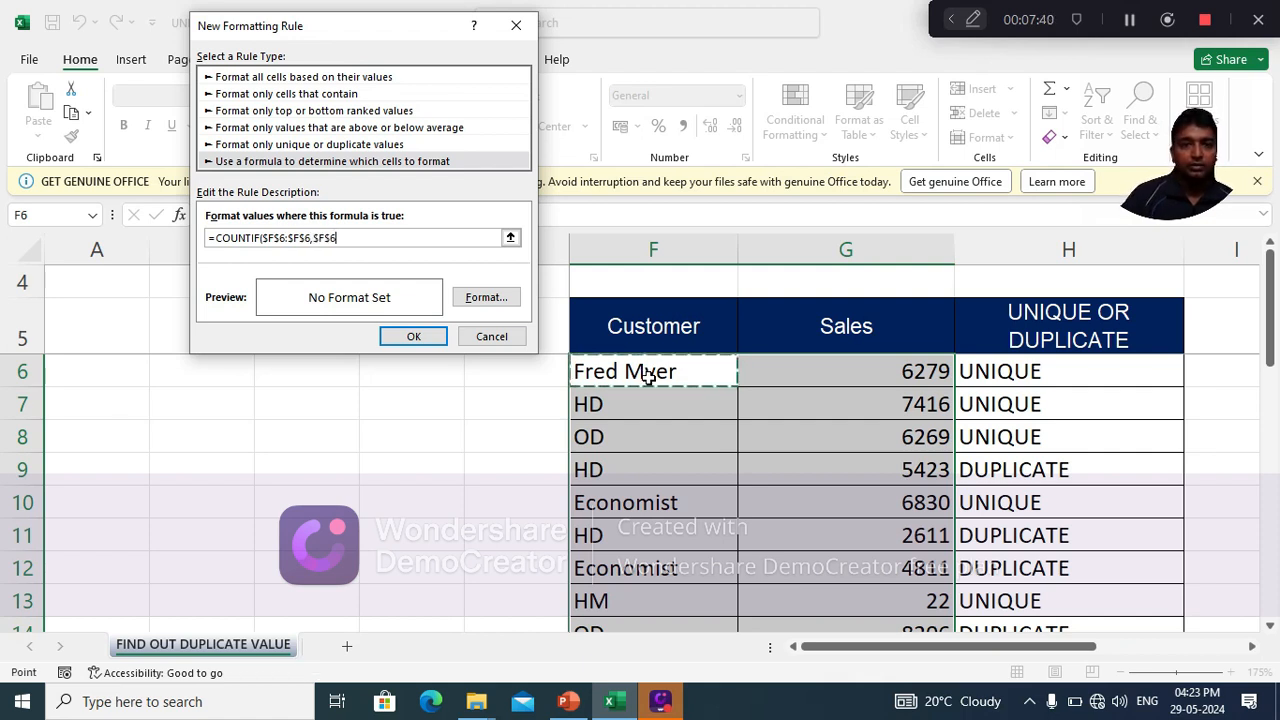
Make the range's end cell and the criteria relative, so the COUNTIF arguments read $F$6:F6,F6.
{"action": "left_click", "coordinate": [307, 238]}
{"action": "key", "text": "BackSpace"}
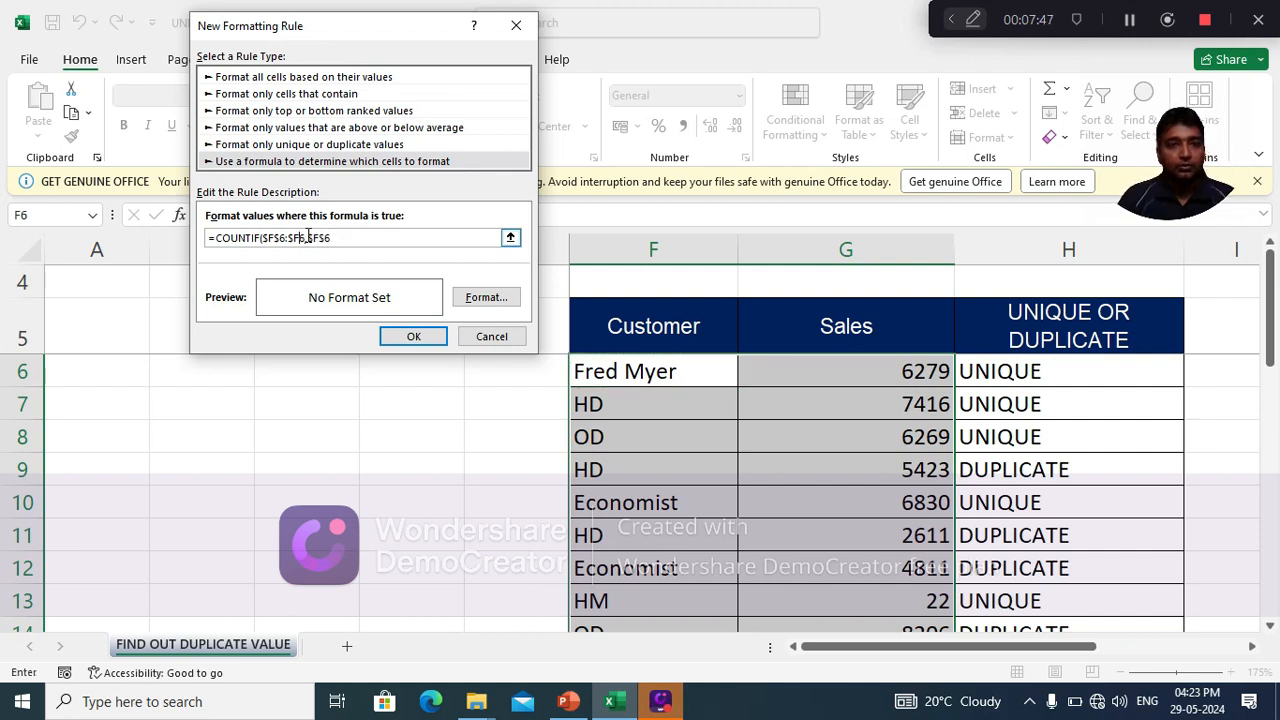
{"action": "left_click", "coordinate": [293, 238]}
{"action": "key", "text": "BackSpace"}
{"action": "left_click", "coordinate": [318, 238]}
{"action": "key", "text": "BackSpace"}
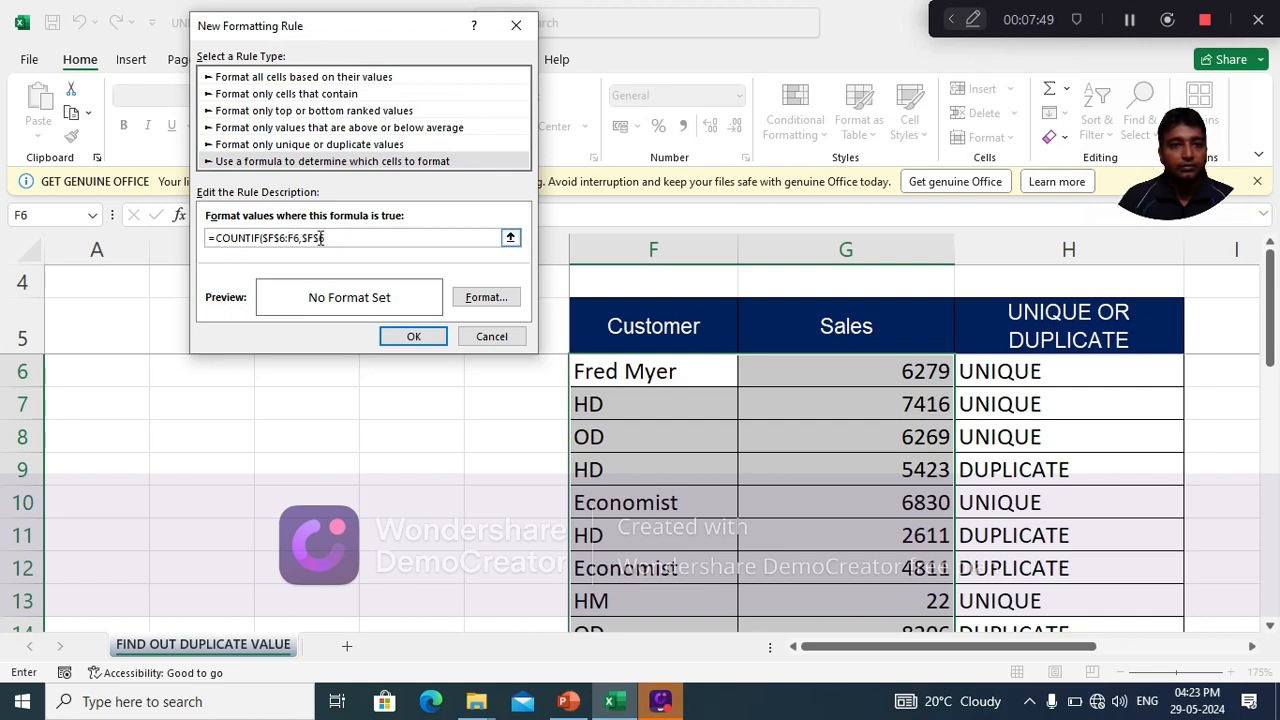
{"action": "left_click", "coordinate": [306, 238]}
{"action": "key", "text": "BackSpace"}
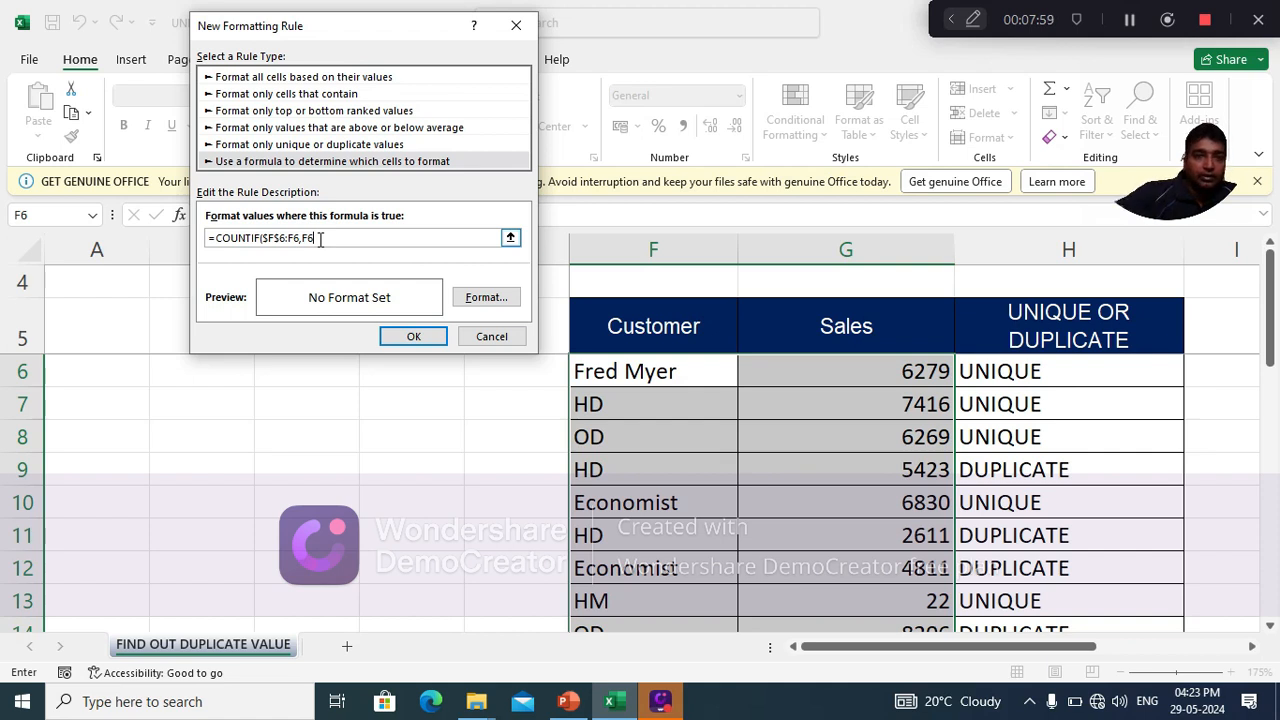
Close the COUNTIF and add the condition >1 to complete the rule's formula.
{"action": "type", "text": ")"}
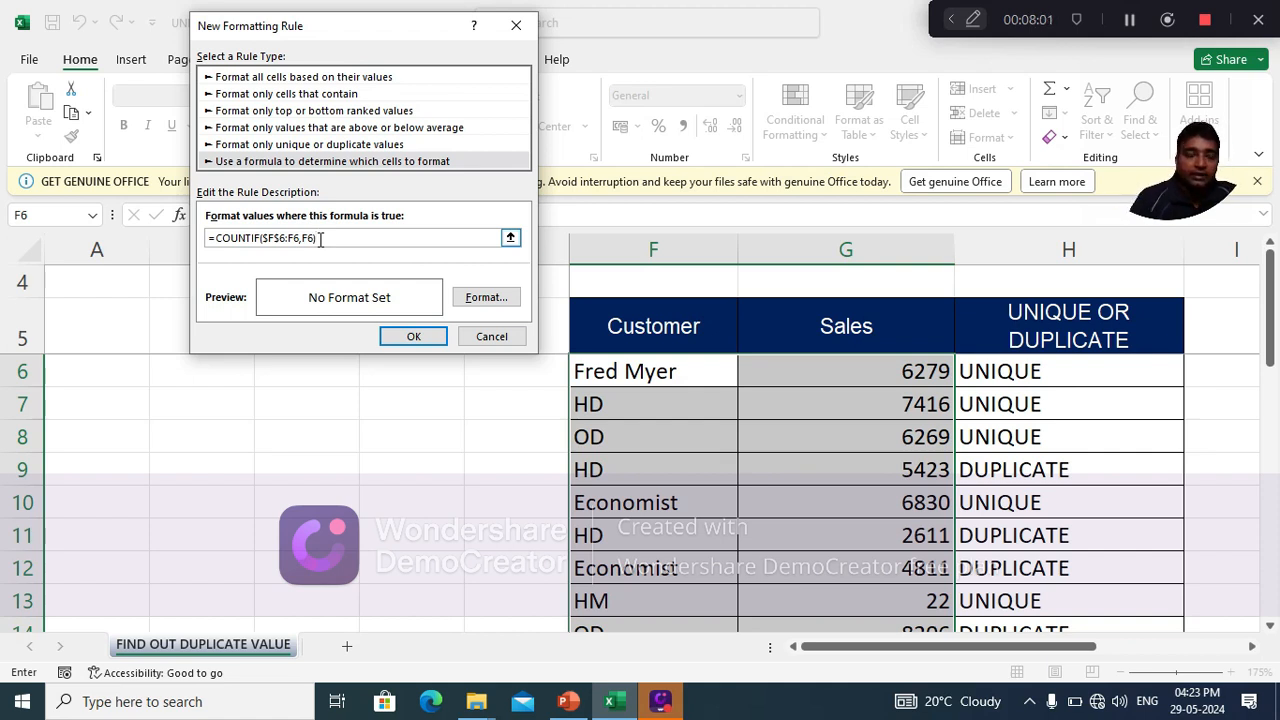
{"action": "type", "text": ">"}
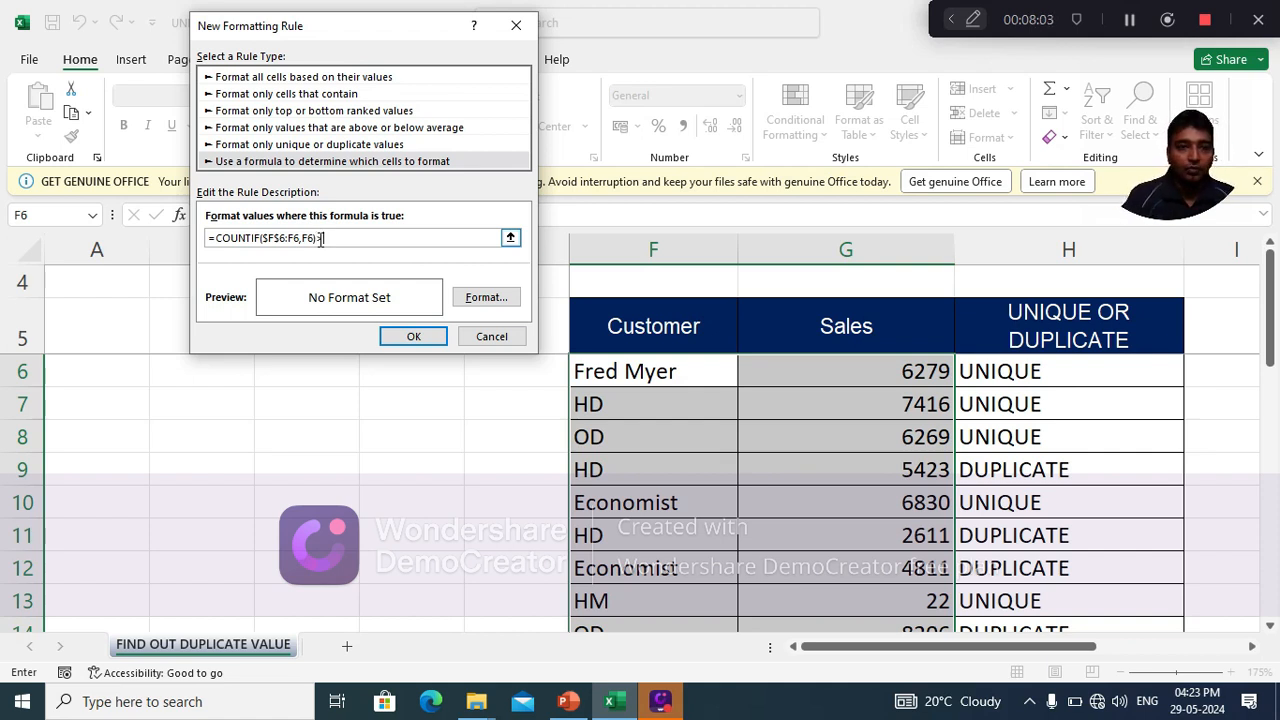
{"action": "type", "text": "1"}
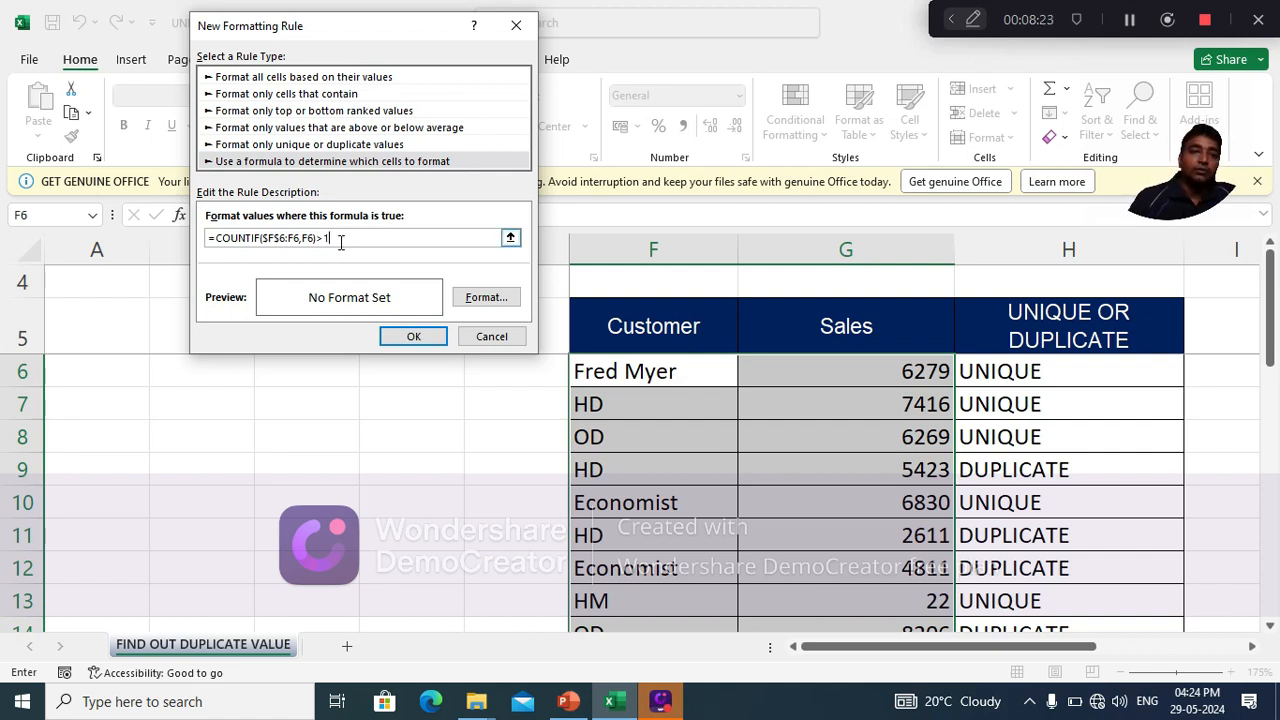
Set the rule's format to a yellow background fill and apply the conditional formatting rule.
{"action": "left_click", "coordinate": [486, 297]}
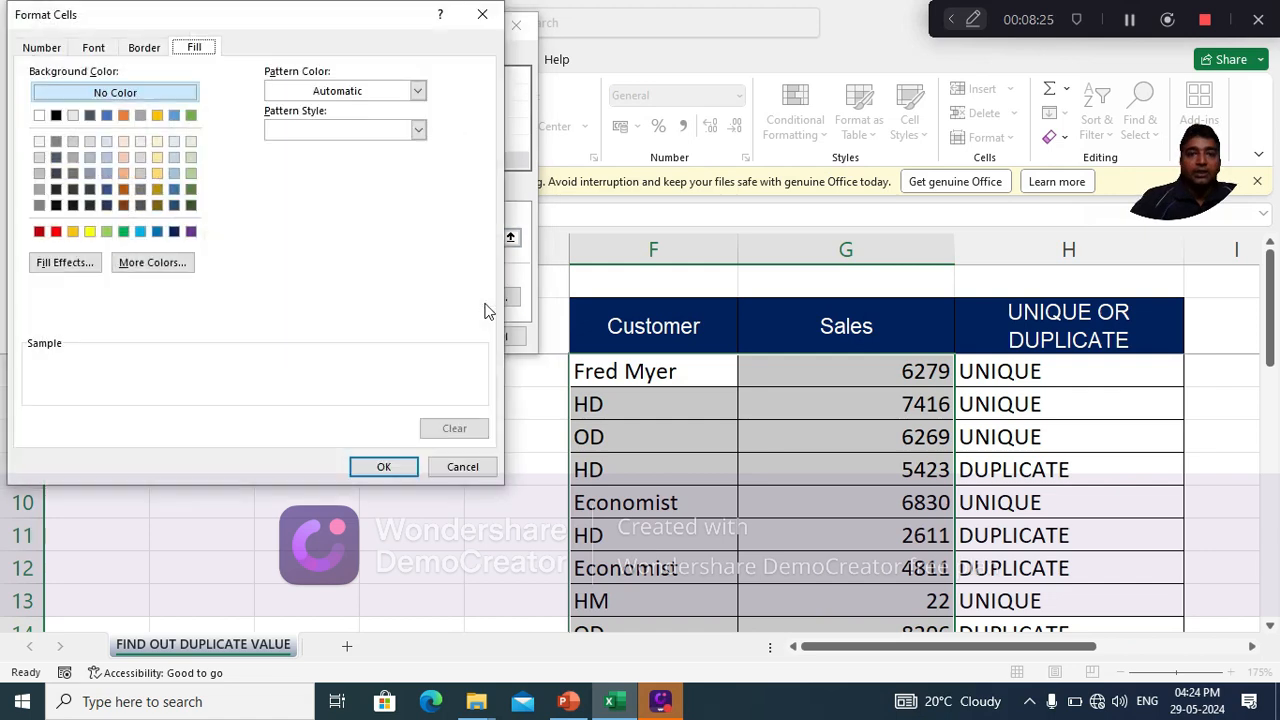
{"action": "left_click", "coordinate": [106, 232]}
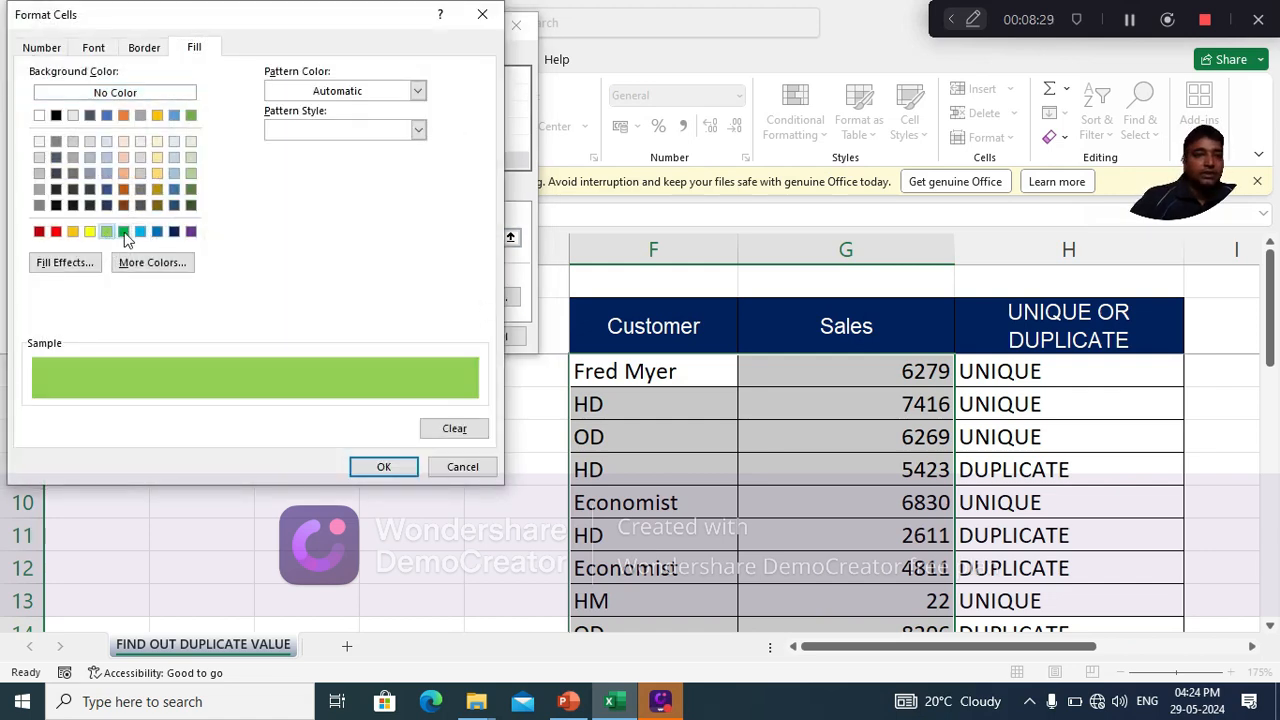
{"action": "left_click", "coordinate": [123, 232]}
{"action": "left_click", "coordinate": [140, 232]}
{"action": "left_click", "coordinate": [157, 232]}
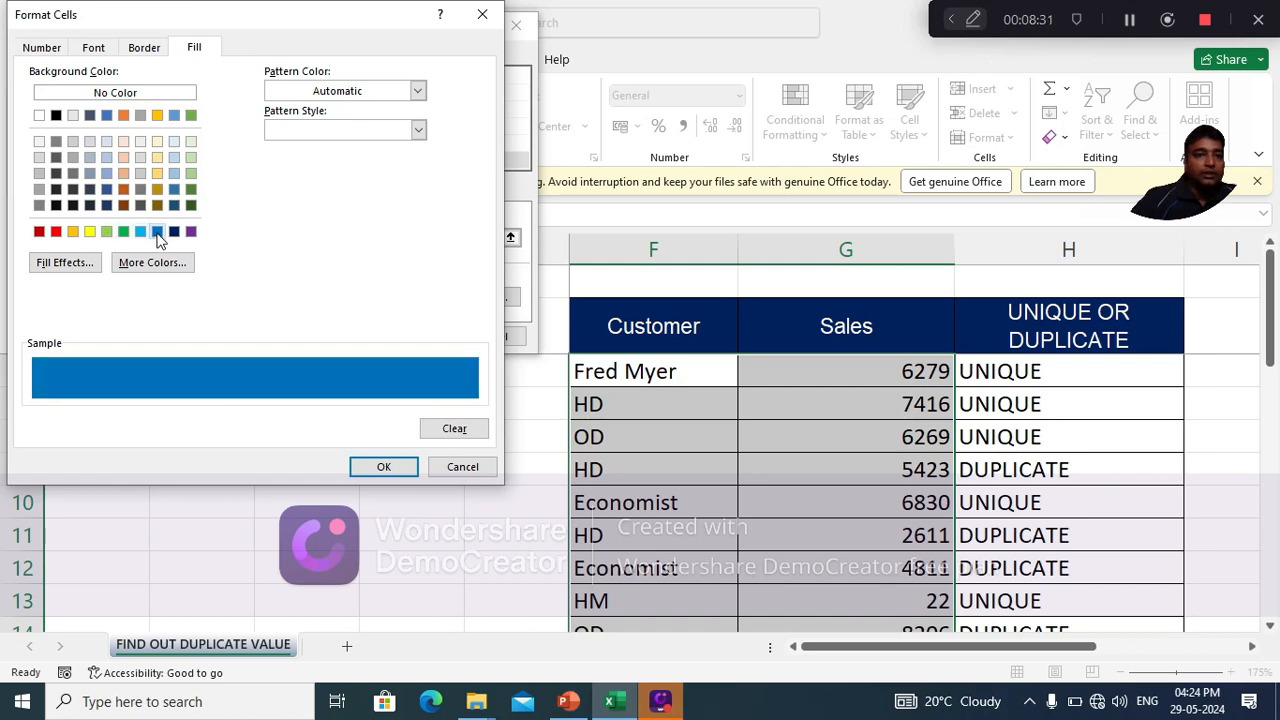
{"action": "left_click", "coordinate": [174, 232]}
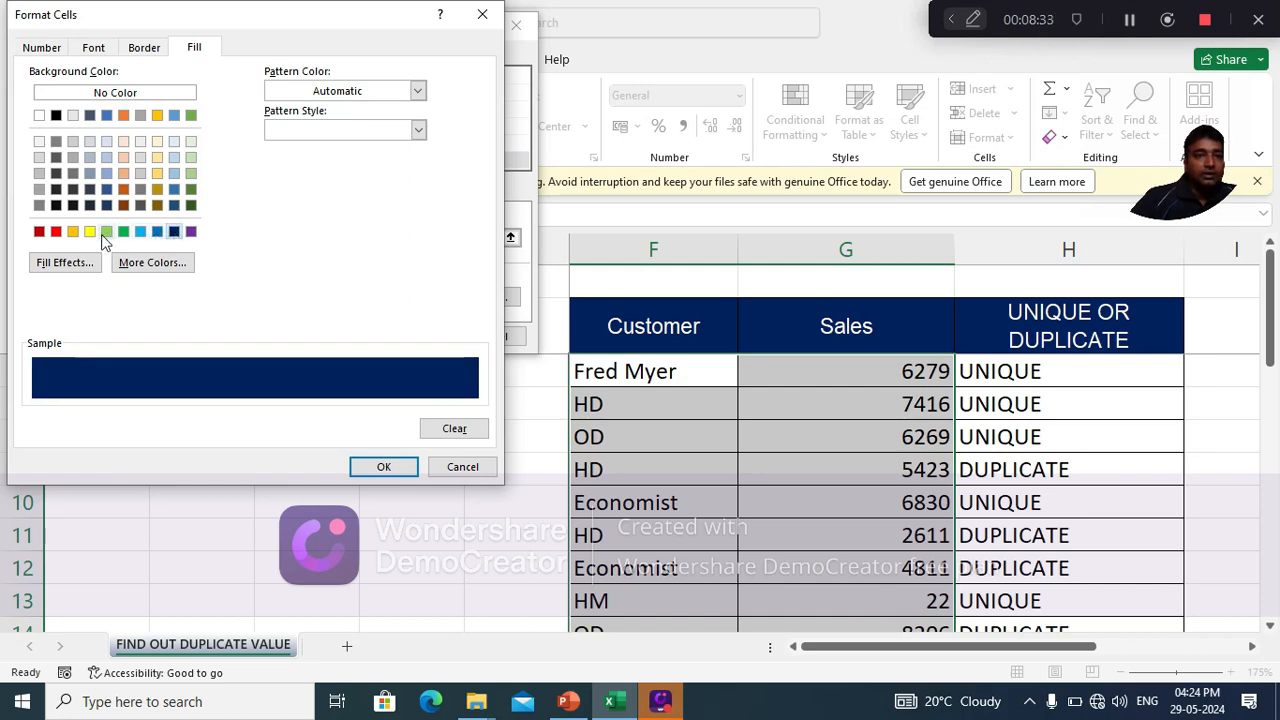
{"action": "left_click", "coordinate": [106, 232]}
{"action": "left_click", "coordinate": [90, 231]}
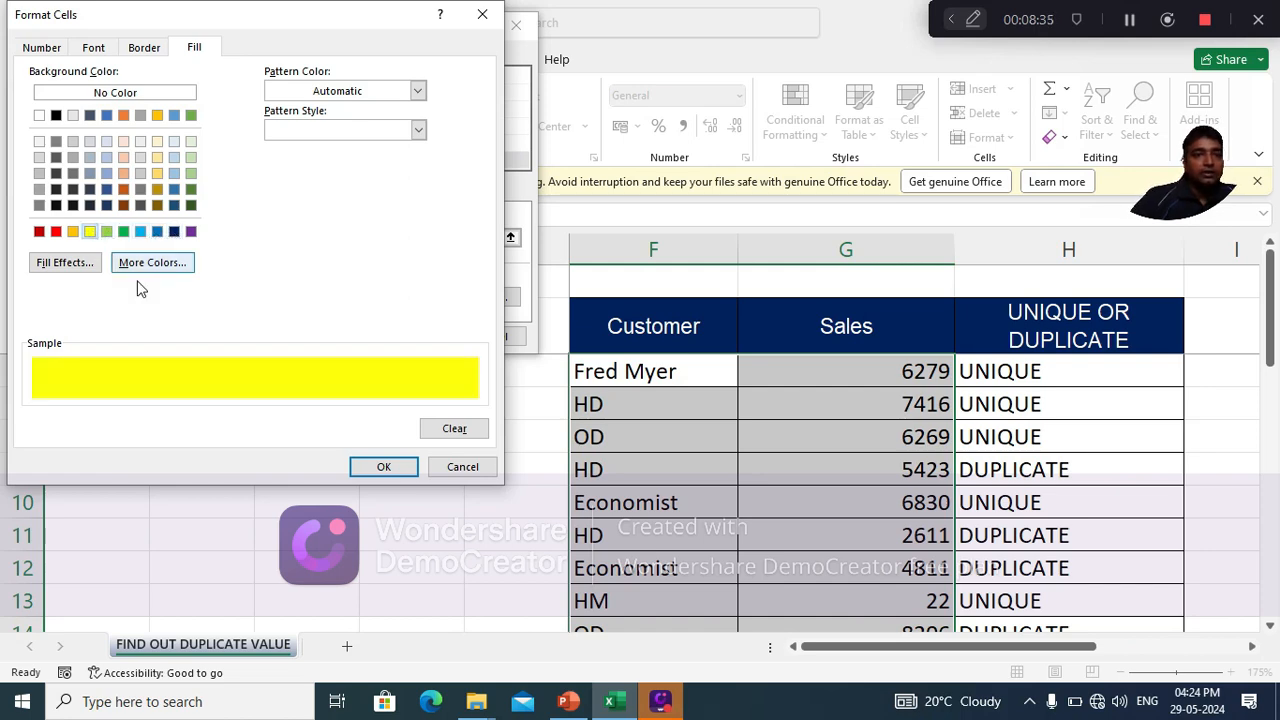
{"action": "left_click", "coordinate": [392, 470]}
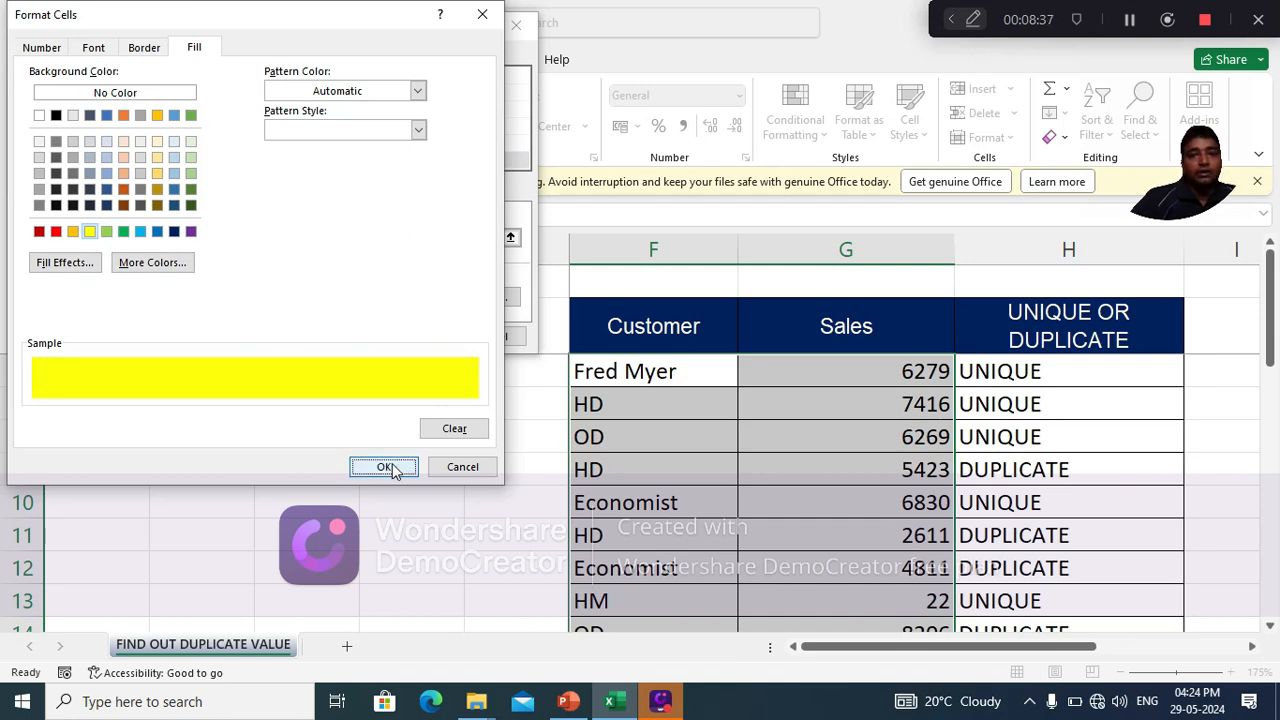
{"action": "left_click", "coordinate": [402, 337]}
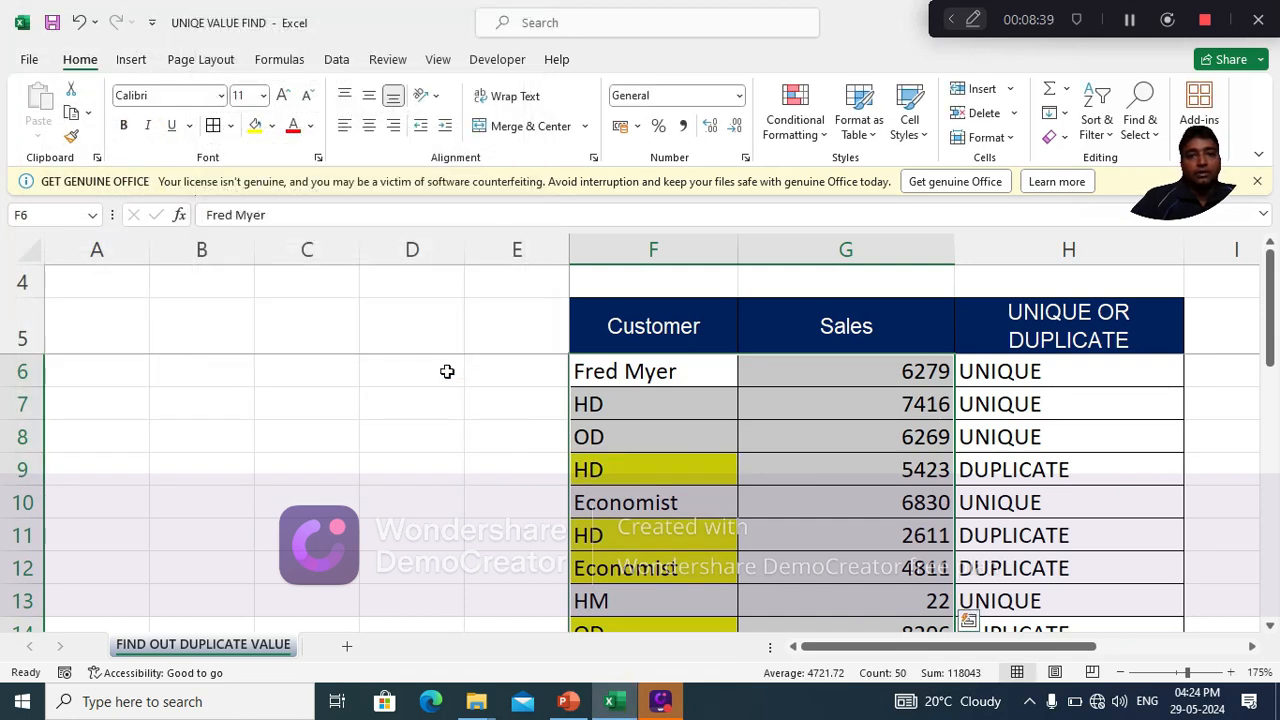
Examine the highlighted entries in the Customer column down to row 30 and compare them with the labels in column H.
{"action": "left_click", "coordinate": [680, 485]}
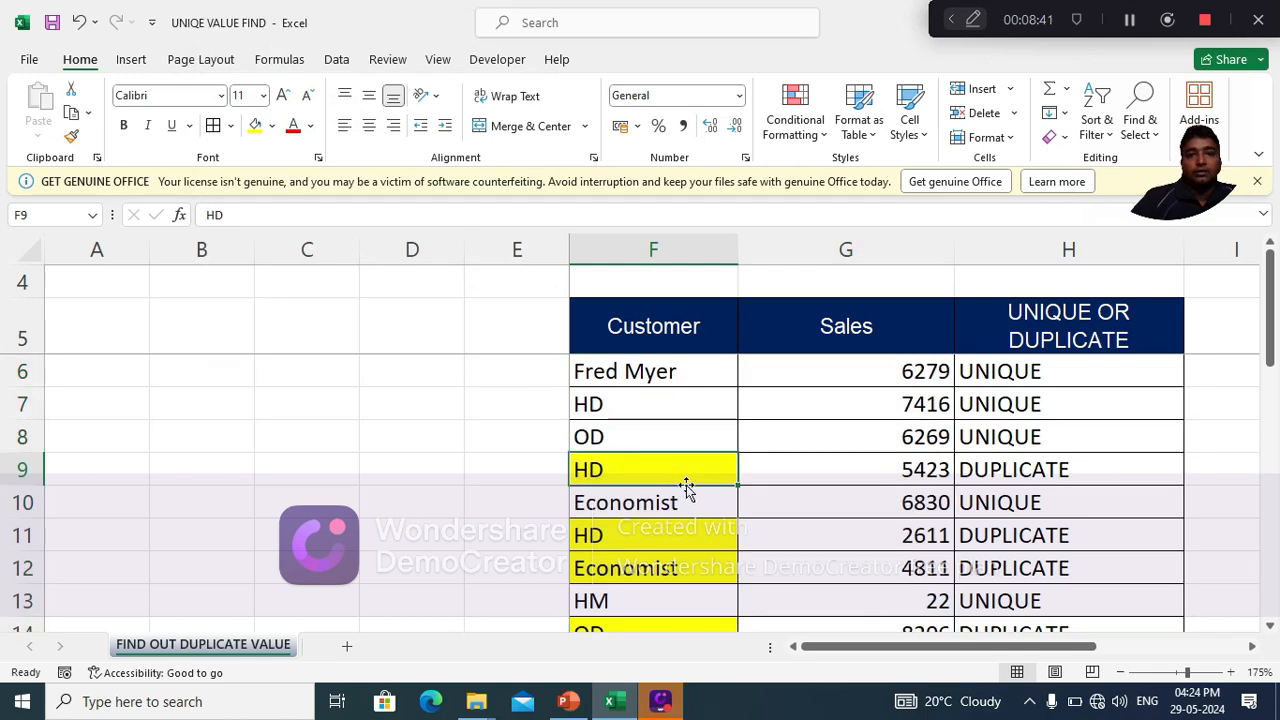
{"action": "scroll", "coordinate": [700, 510], "scroll_direction": "down", "scroll_amount": 4}
{"action": "scroll", "coordinate": [707, 518], "scroll_direction": "down", "scroll_amount": 2}
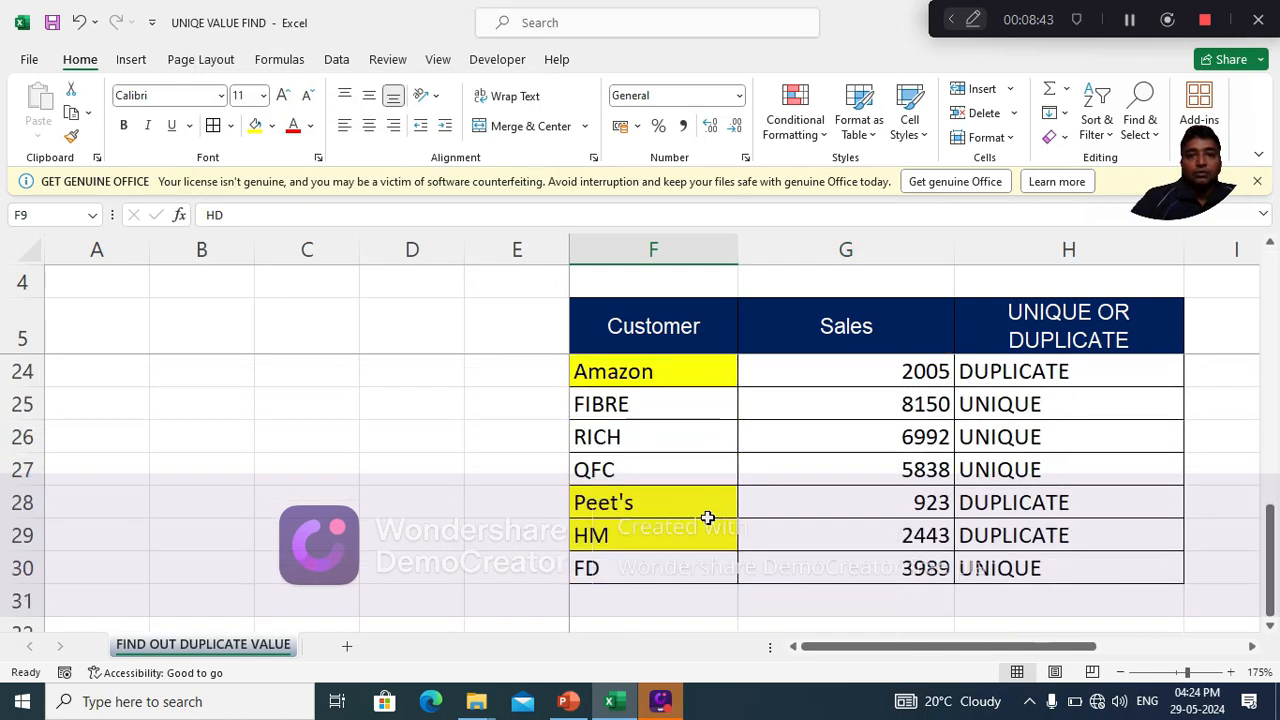
{"action": "scroll", "coordinate": [680, 530], "scroll_direction": "up", "scroll_amount": 6}
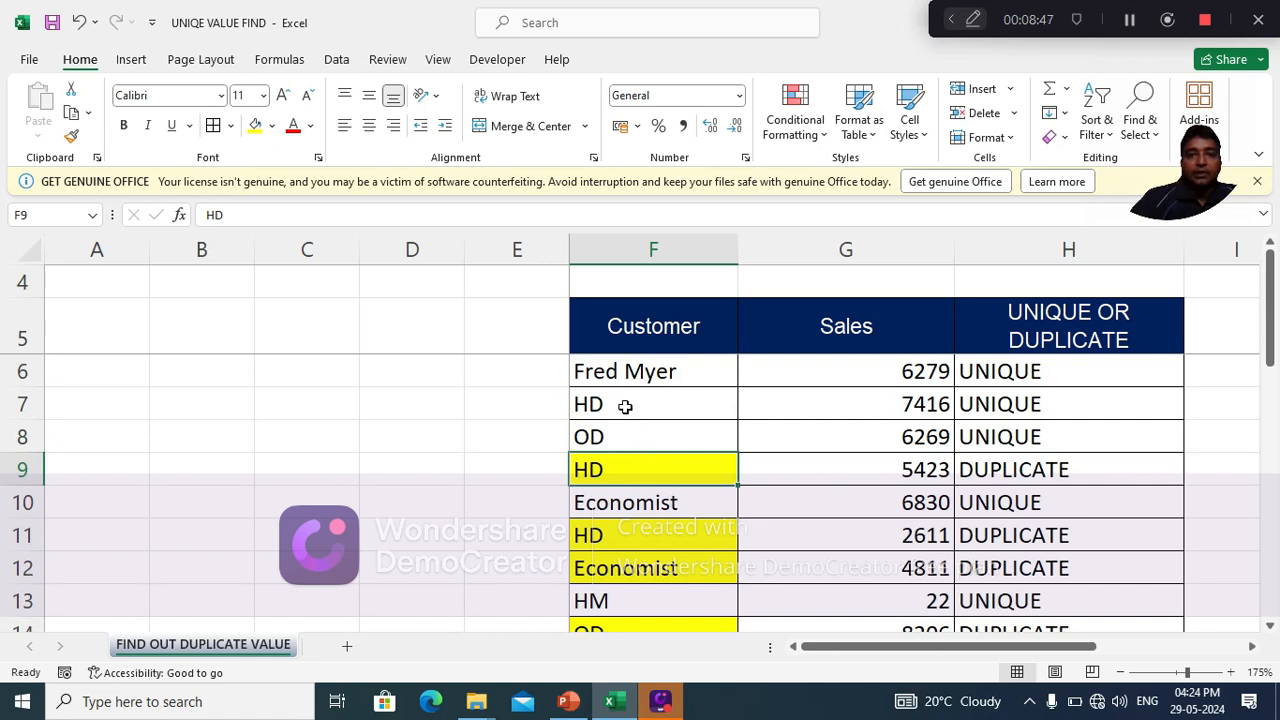
{"action": "left_click", "coordinate": [625, 406]}
{"action": "left_click", "coordinate": [631, 473]}
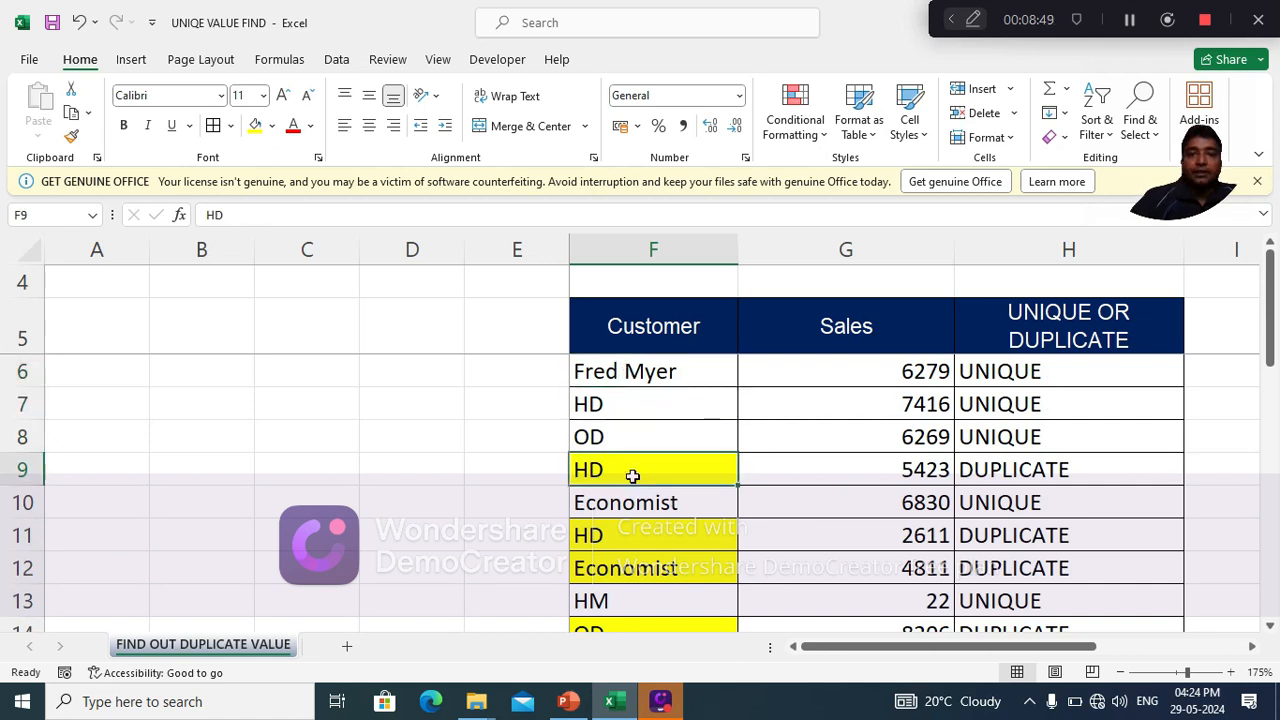
{"action": "left_click", "coordinate": [629, 539]}
{"action": "left_click", "coordinate": [638, 567]}
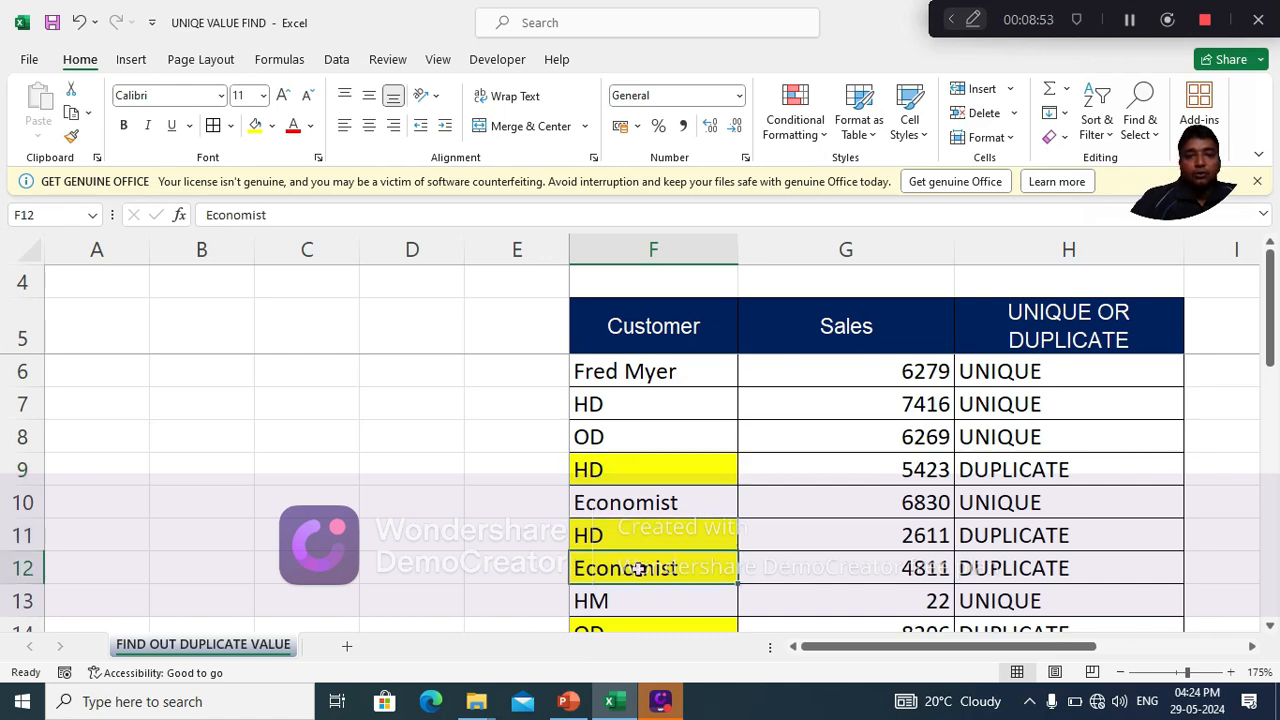
{"action": "scroll", "coordinate": [644, 569], "scroll_direction": "down", "scroll_amount": 1}
{"action": "scroll", "coordinate": [645, 569], "scroll_direction": "down", "scroll_amount": 1}
{"action": "left_click", "coordinate": [614, 434]}
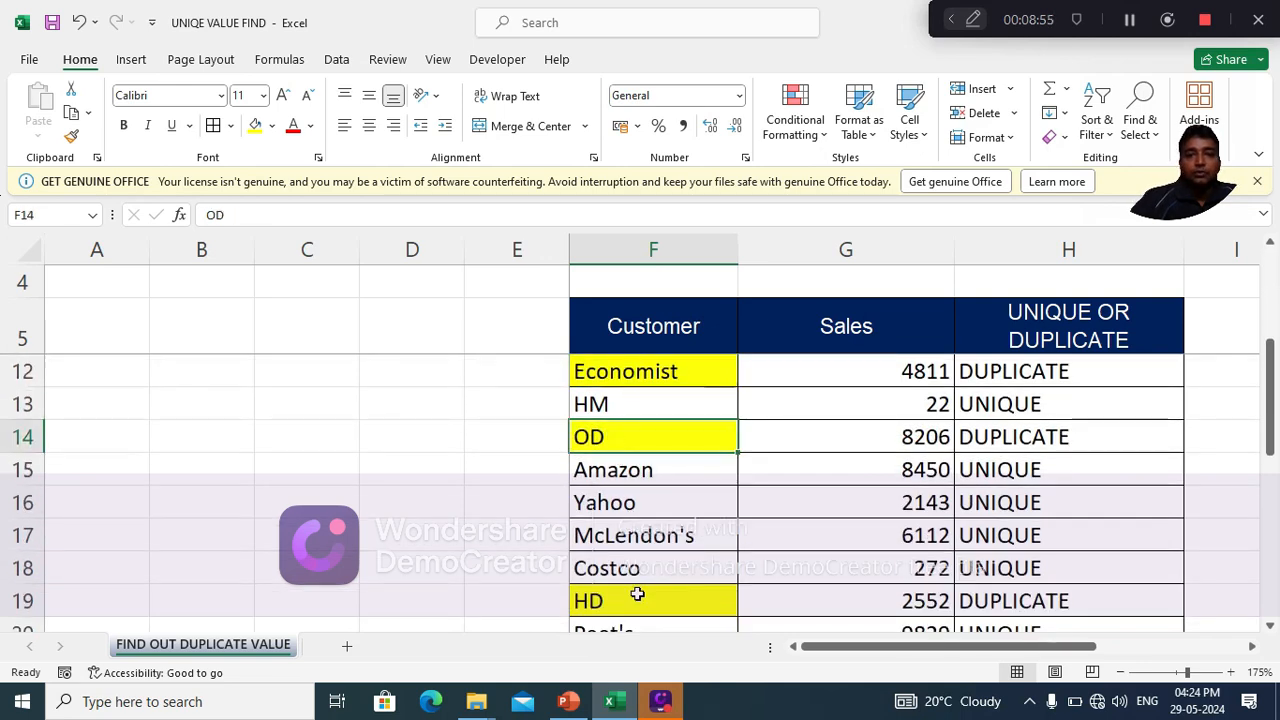
{"action": "left_click", "coordinate": [637, 597]}
{"action": "scroll", "coordinate": [655, 510], "scroll_direction": "up", "scroll_amount": 2}
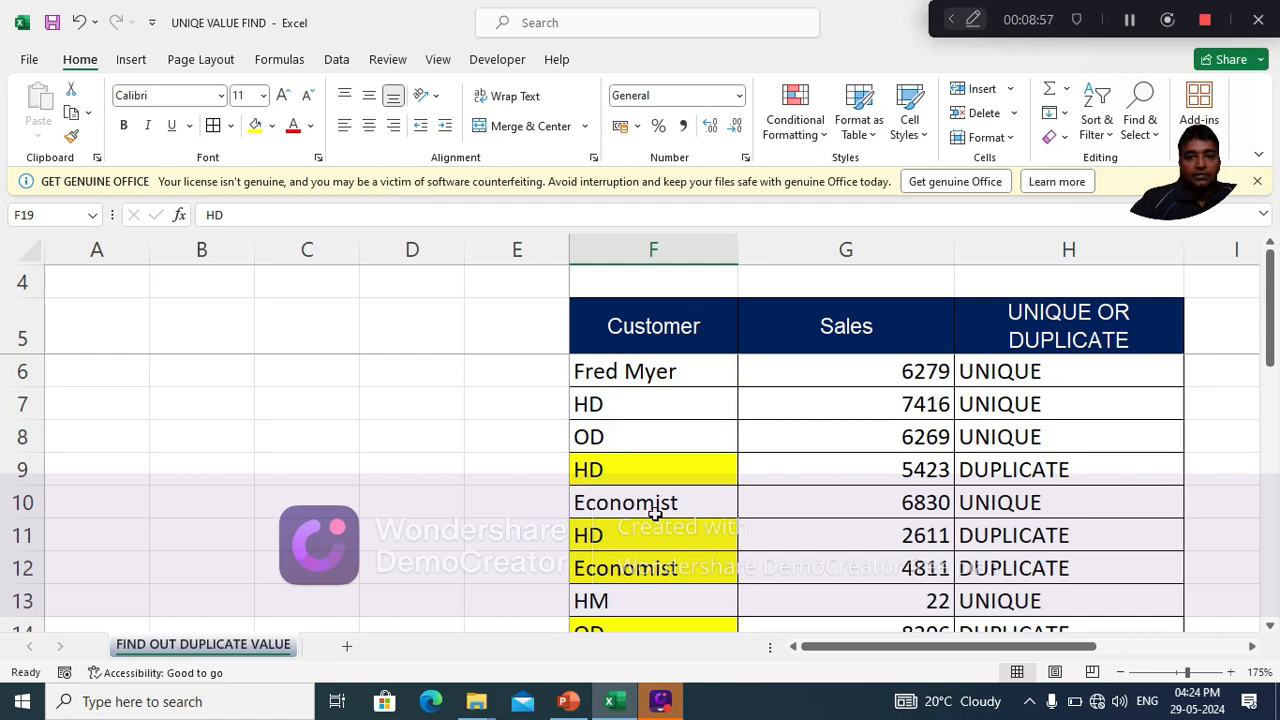
{"action": "scroll", "coordinate": [655, 512], "scroll_direction": "down", "scroll_amount": 7}
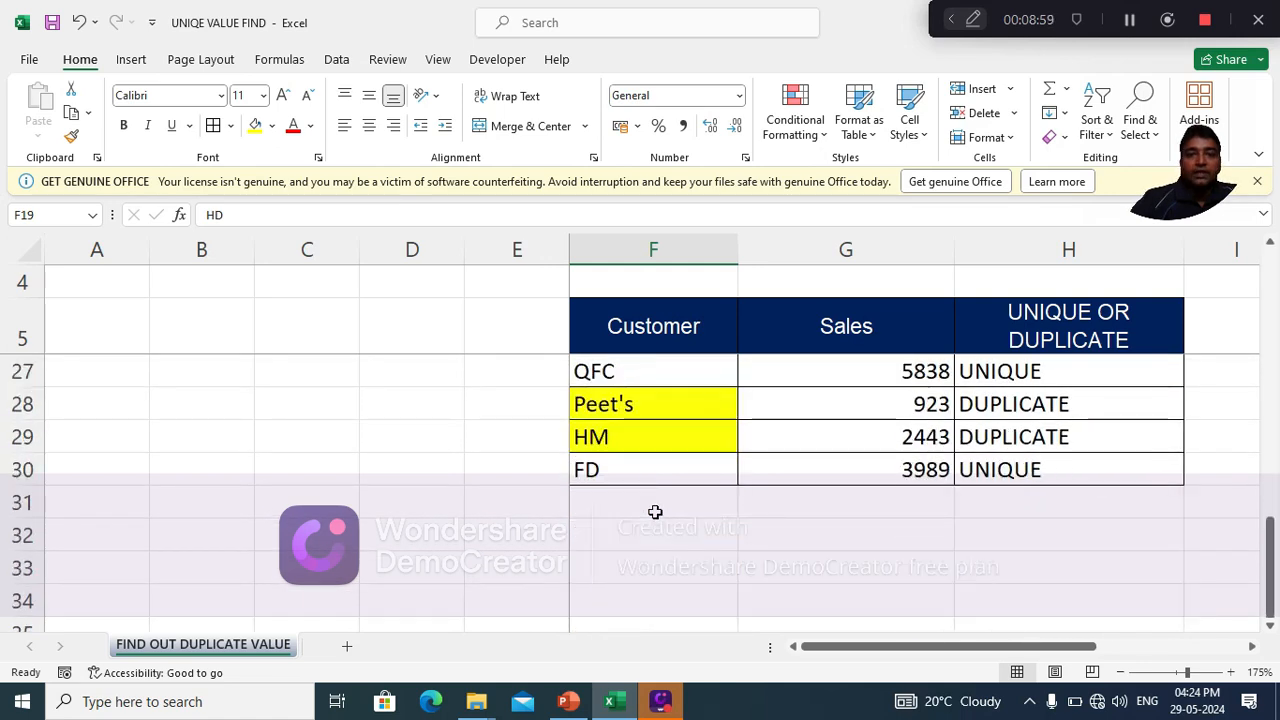
{"action": "scroll", "coordinate": [655, 512], "scroll_direction": "up", "scroll_amount": 7}
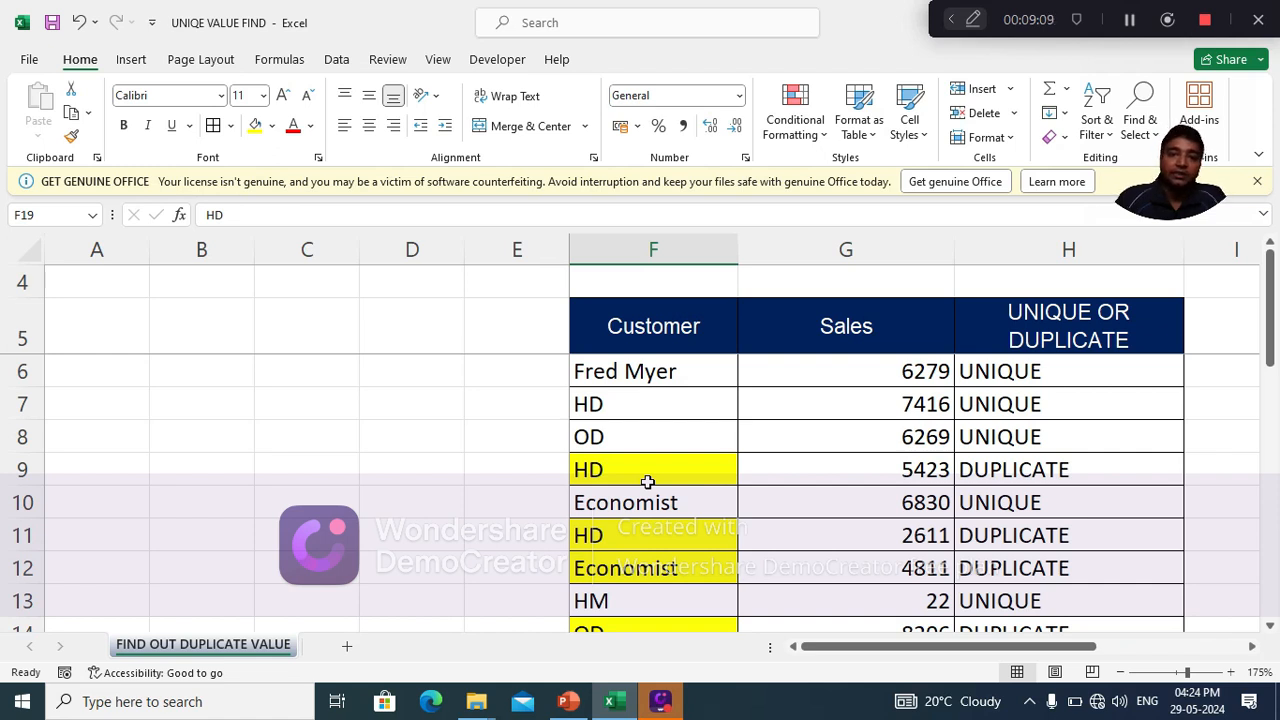
Inspect the IF and COUNTIF formula in cell H6 in edit mode, leaving it as it is.
{"action": "left_click", "coordinate": [1033, 371]}
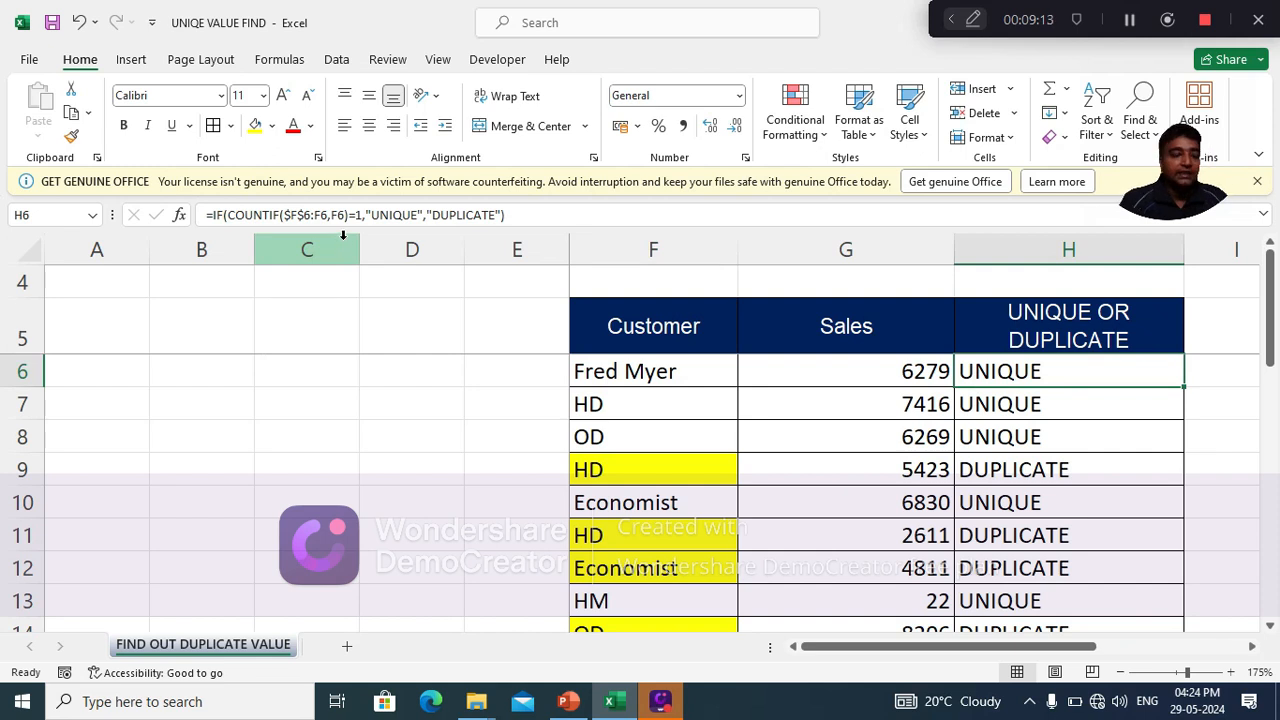
{"action": "key", "text": "F2"}
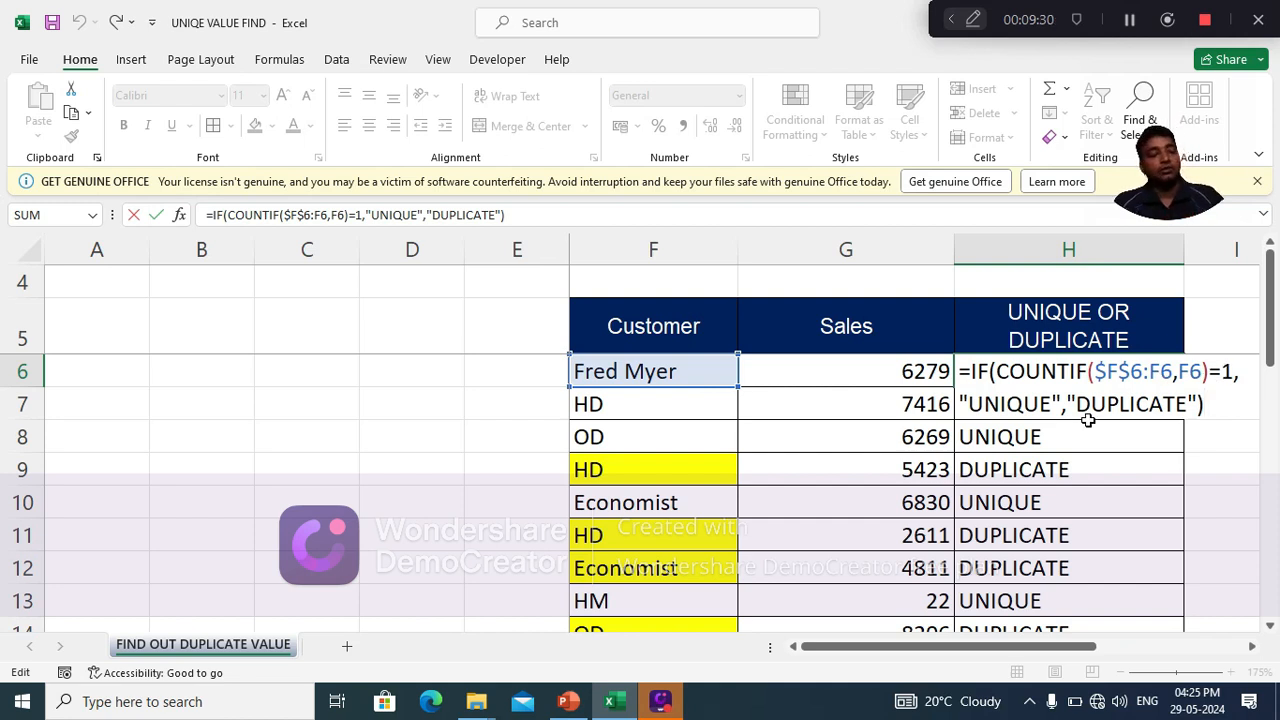
{"action": "key", "text": "ctrl+Return"}
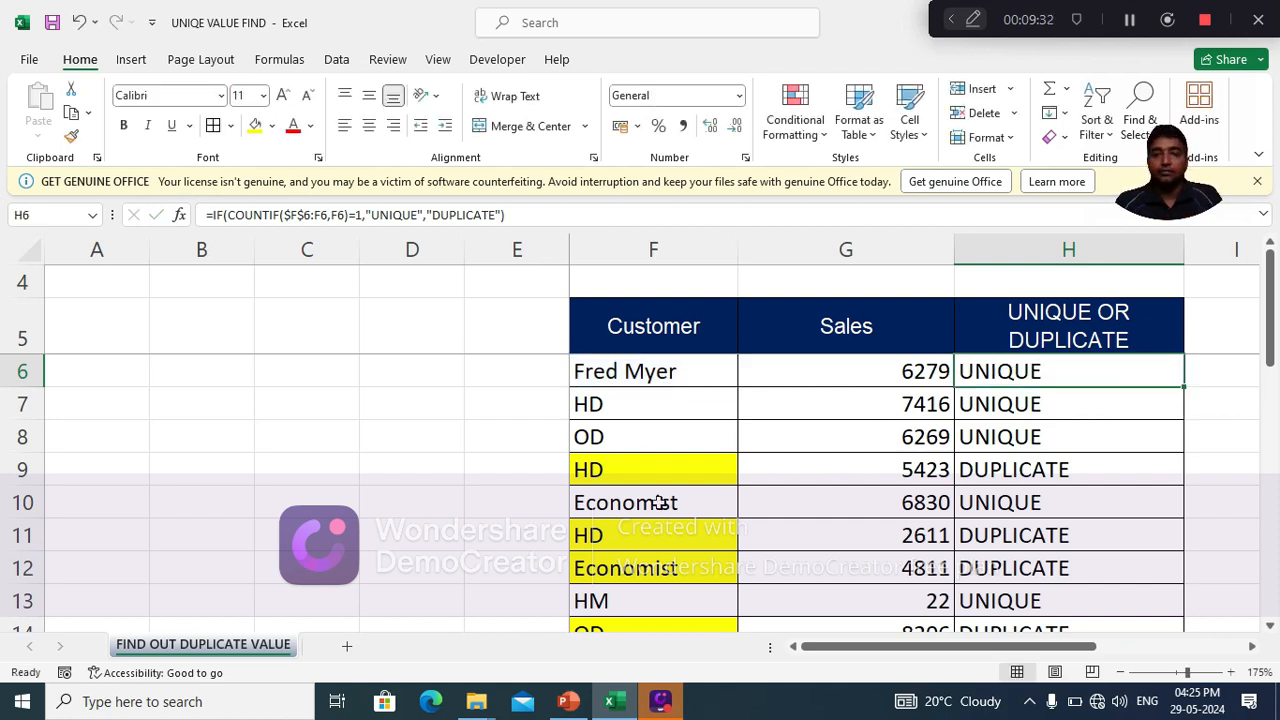
Look over the Customer list once more from row 6 down to the highlighted Peet's entry in F28.
{"action": "scroll", "coordinate": [775, 487], "scroll_direction": "down", "scroll_amount": 4}
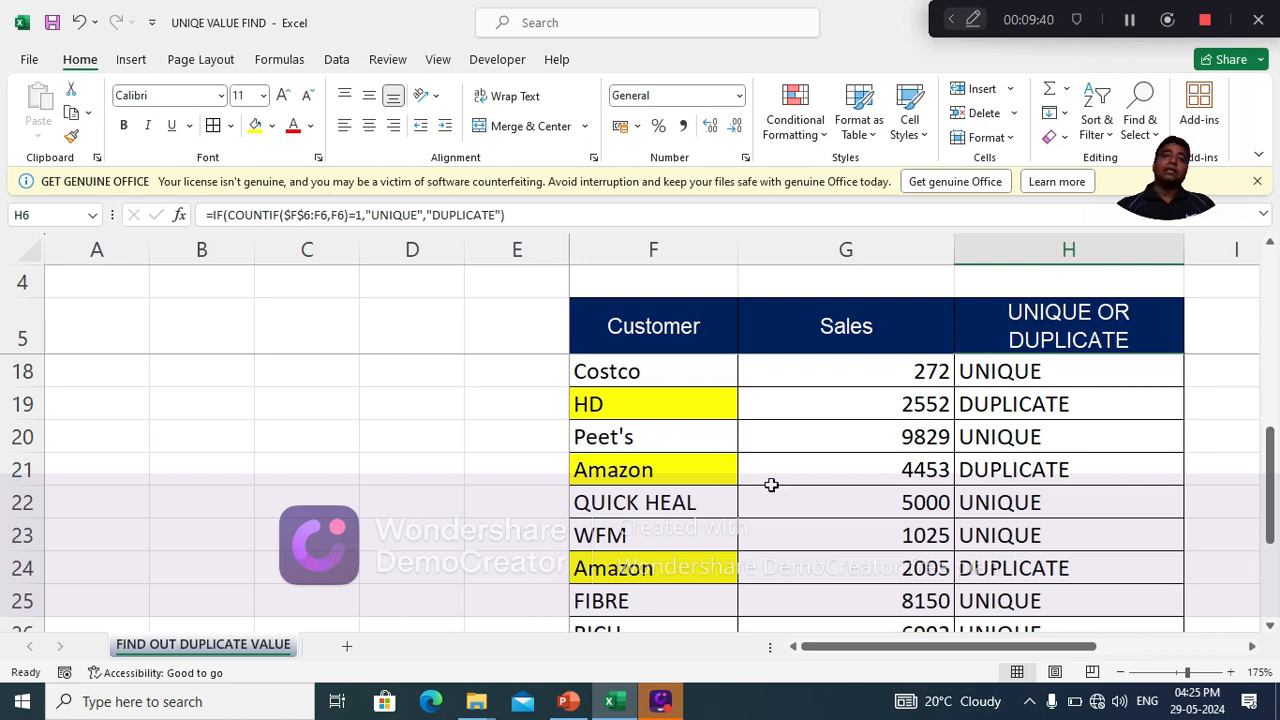
{"action": "scroll", "coordinate": [649, 426], "scroll_direction": "up", "scroll_amount": 4}
{"action": "left_click_drag", "start_coordinate": [655, 378], "coordinate": [642, 631]}
{"action": "left_click", "coordinate": [636, 537]}
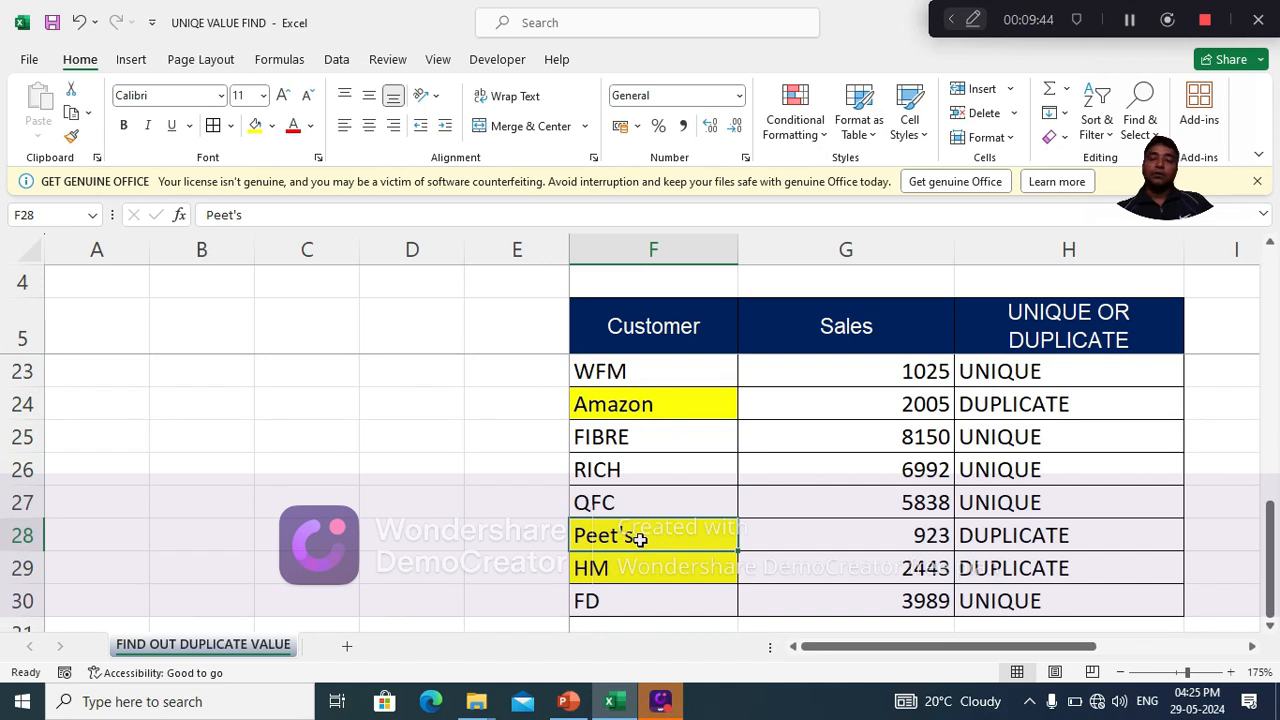